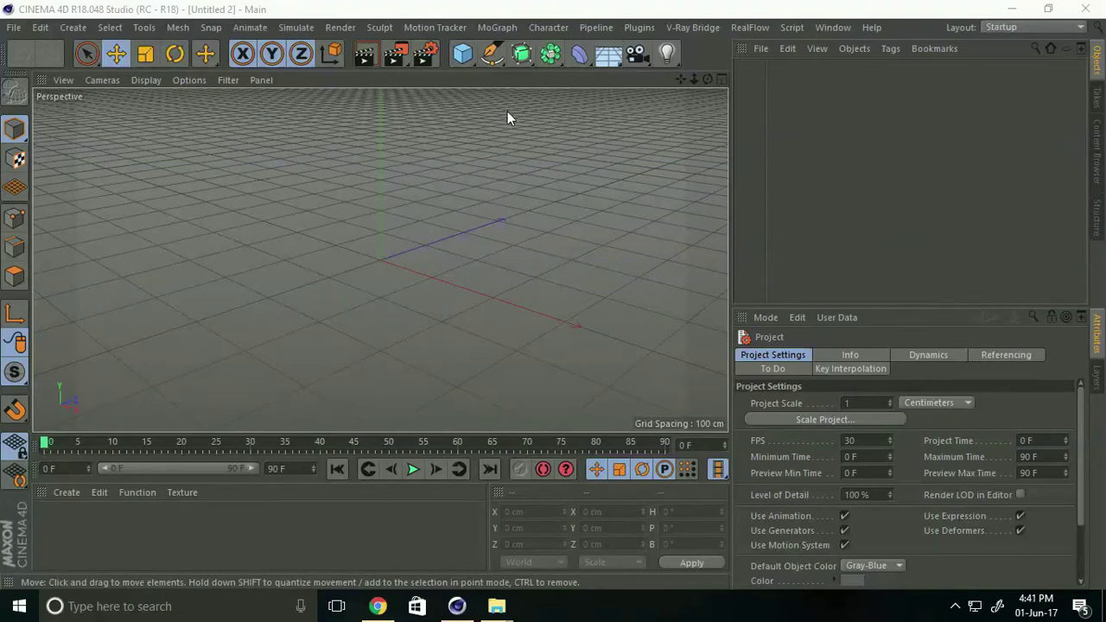
Step: Add a MoGraph MoText object and replace its text with 'Jurassic Park'
{"action": "left_click", "coordinate": [506, 29]}
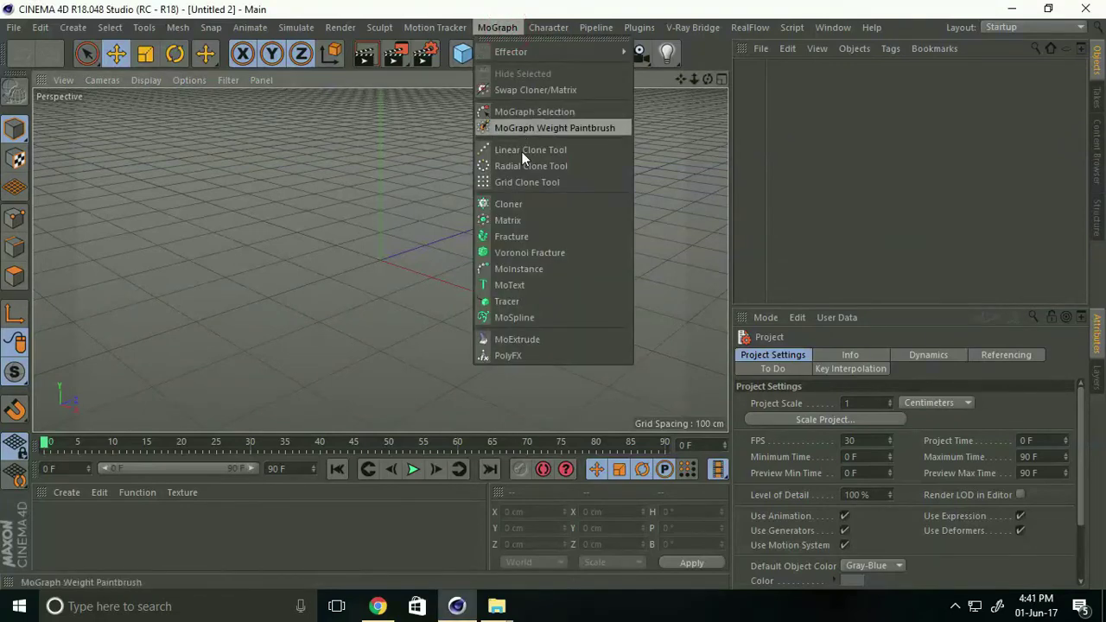
{"action": "left_click", "coordinate": [561, 284]}
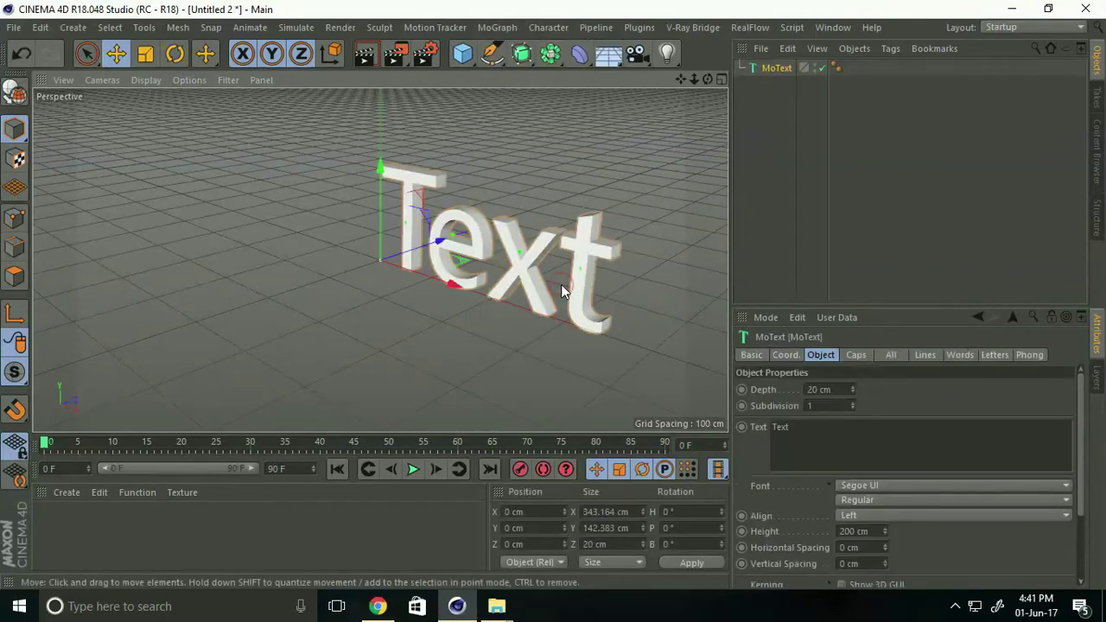
{"action": "double_click", "coordinate": [820, 436]}
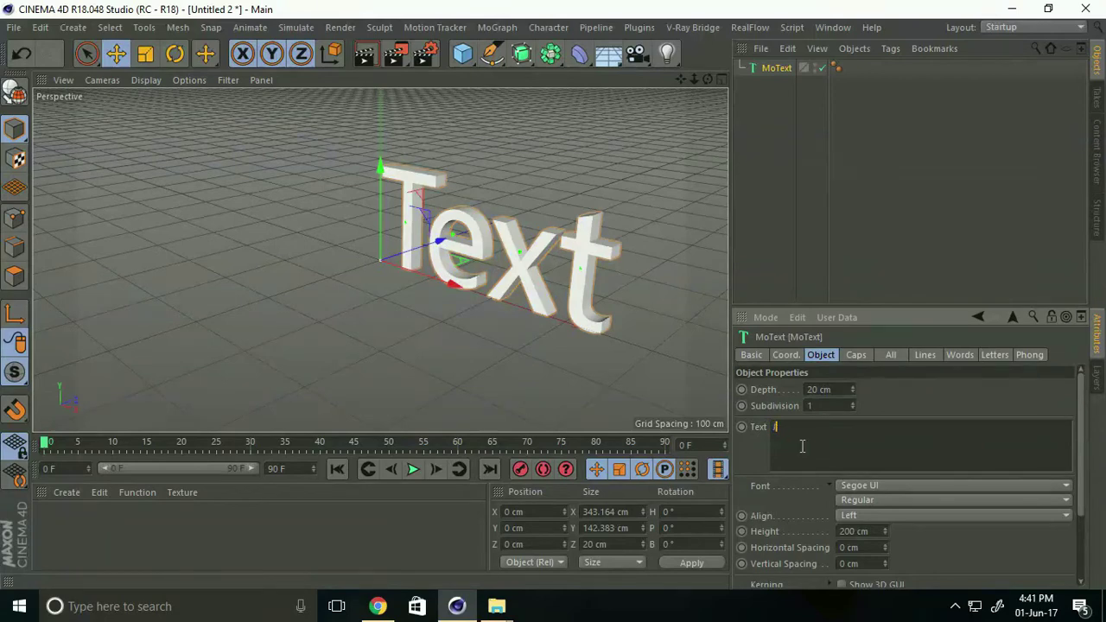
{"action": "type", "text": "ura"}
{"action": "type", "text": "ssic "}
{"action": "type", "text": "P"}
{"action": "type", "text": "ark"}
Step: Apply the new wording and switch the MoText font to Jurassic Park
{"action": "left_click", "coordinate": [863, 486]}
{"action": "left_click", "coordinate": [863, 486]}
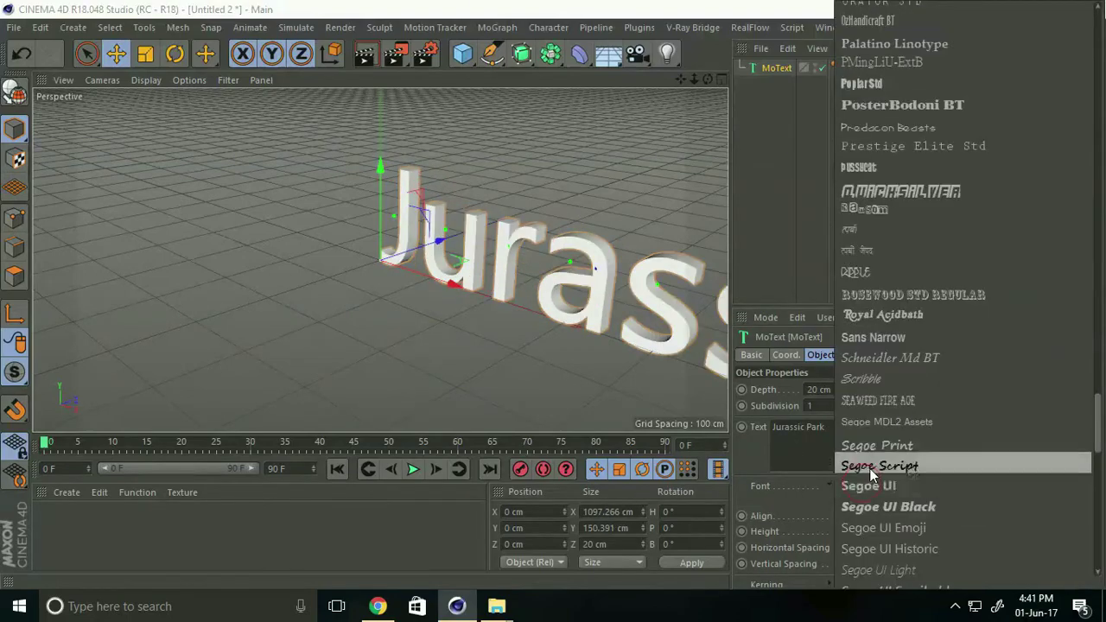
{"action": "scroll", "coordinate": [870, 470], "scroll_direction": "up", "scroll_amount": 5}
{"action": "scroll", "coordinate": [871, 471], "scroll_direction": "up", "scroll_amount": 3}
{"action": "scroll", "coordinate": [871, 471], "scroll_direction": "up", "scroll_amount": 3}
{"action": "scroll", "coordinate": [870, 471], "scroll_direction": "up", "scroll_amount": 3}
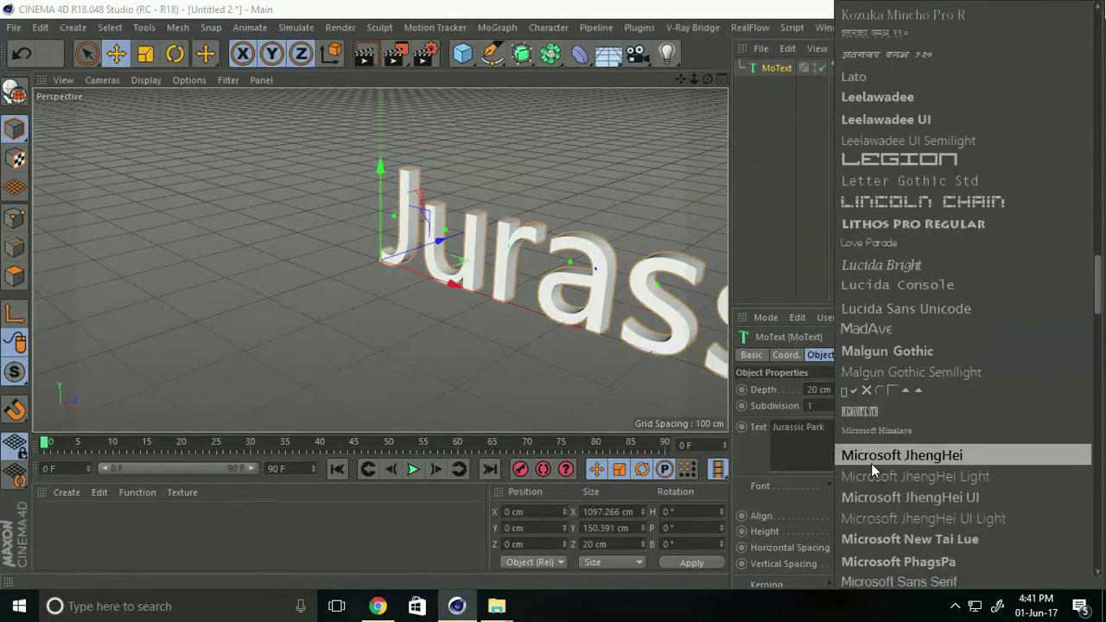
{"action": "scroll", "coordinate": [871, 463], "scroll_direction": "up", "scroll_amount": 3}
{"action": "scroll", "coordinate": [871, 463], "scroll_direction": "up", "scroll_amount": 2}
{"action": "scroll", "coordinate": [871, 463], "scroll_direction": "up", "scroll_amount": 3}
{"action": "scroll", "coordinate": [871, 463], "scroll_direction": "up", "scroll_amount": 2}
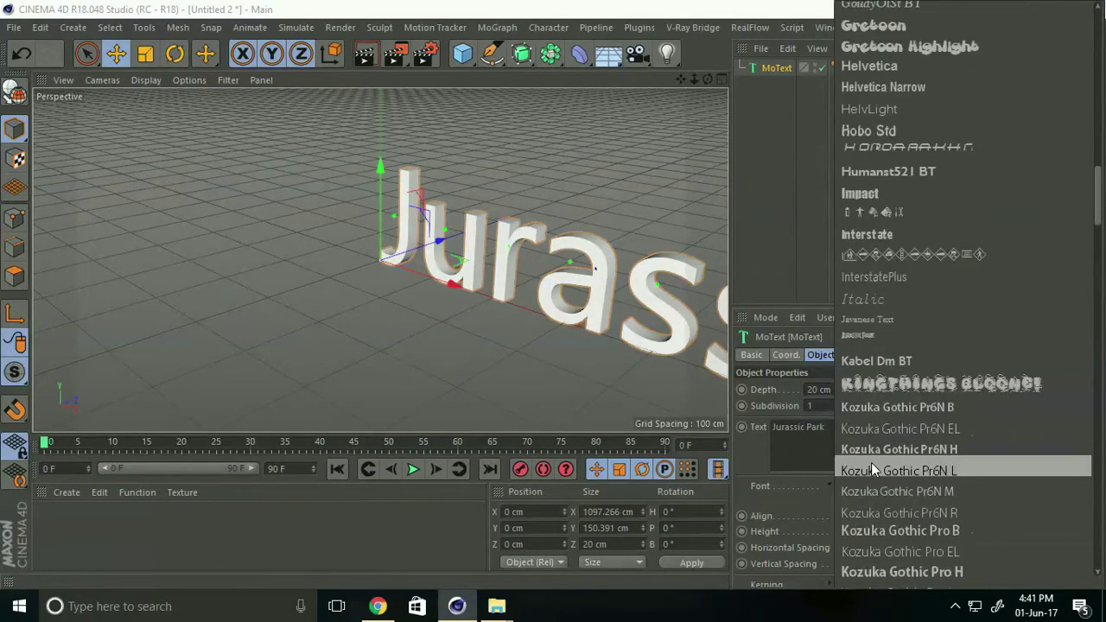
{"action": "left_click", "coordinate": [876, 337]}
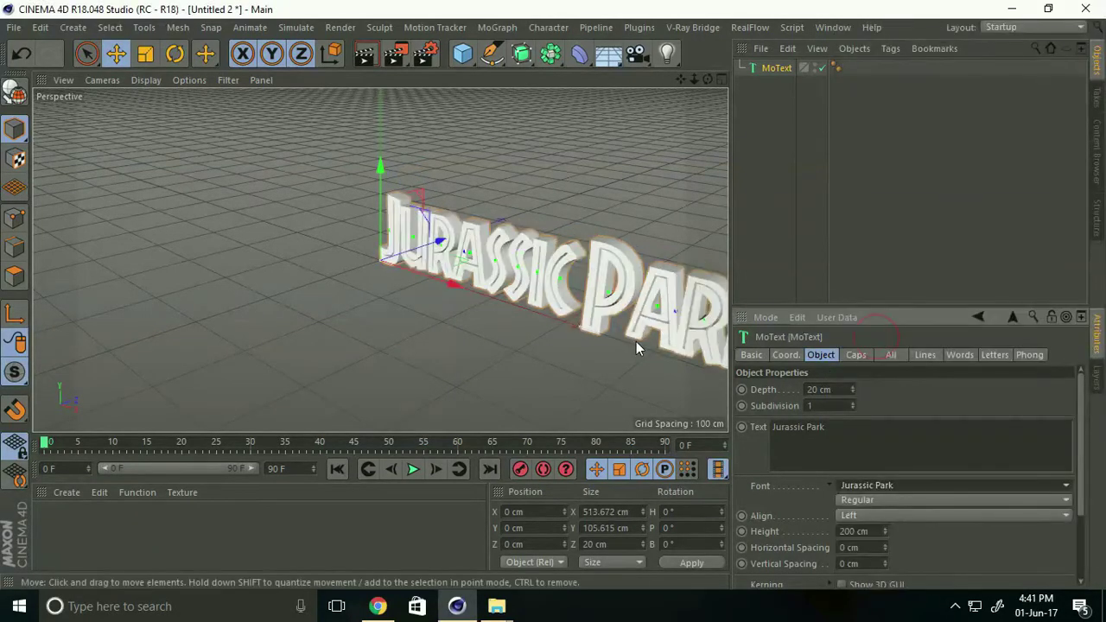
Step: Set the text alignment to Middle and angle the view onto the enlarged title
{"action": "left_click", "coordinate": [848, 516]}
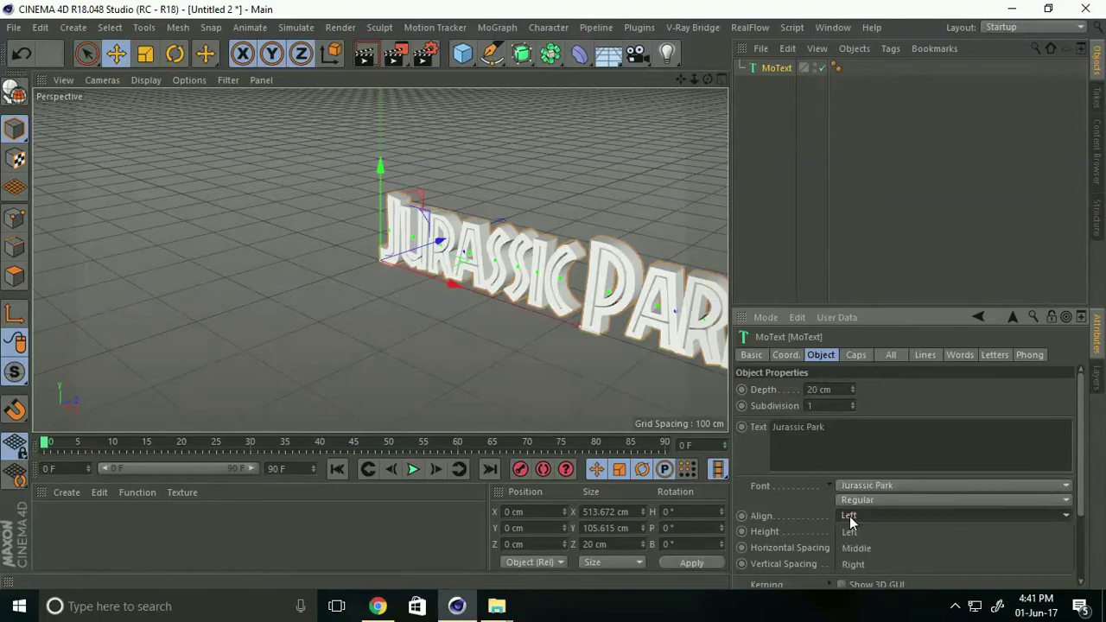
{"action": "left_click", "coordinate": [854, 550]}
{"action": "left_click_drag", "start_coordinate": [449, 259], "coordinate": [571, 233], "text": "alt"}
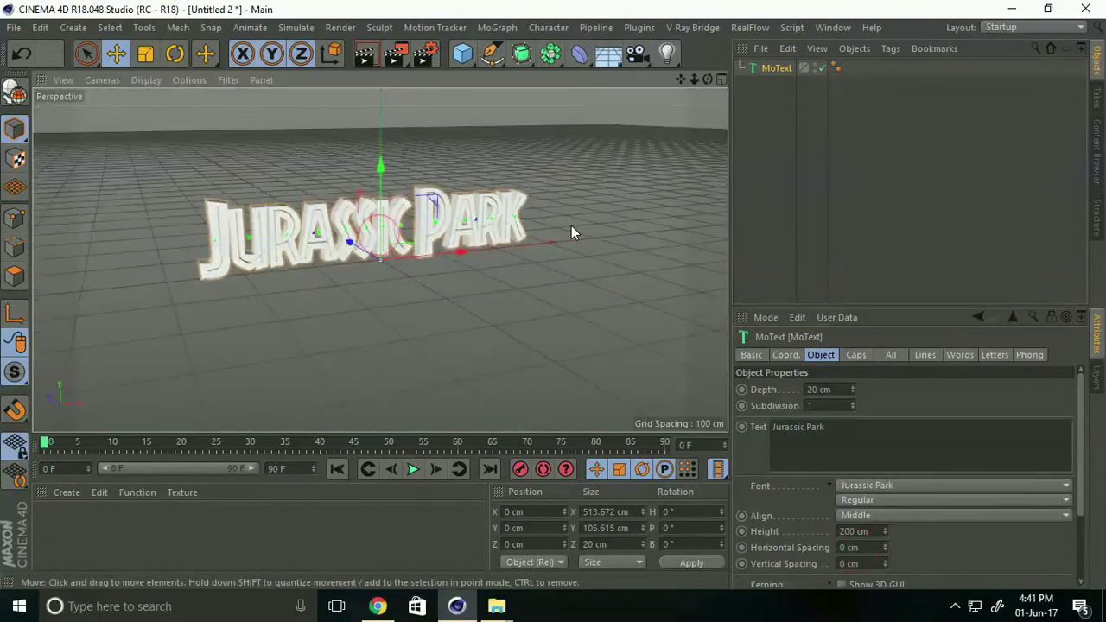
{"action": "scroll", "coordinate": [351, 209], "scroll_direction": "up", "scroll_amount": 3}
{"action": "scroll", "coordinate": [350, 210], "scroll_direction": "up", "scroll_amount": 3}
{"action": "left_click_drag", "start_coordinate": [351, 210], "coordinate": [330, 222], "text": "alt"}
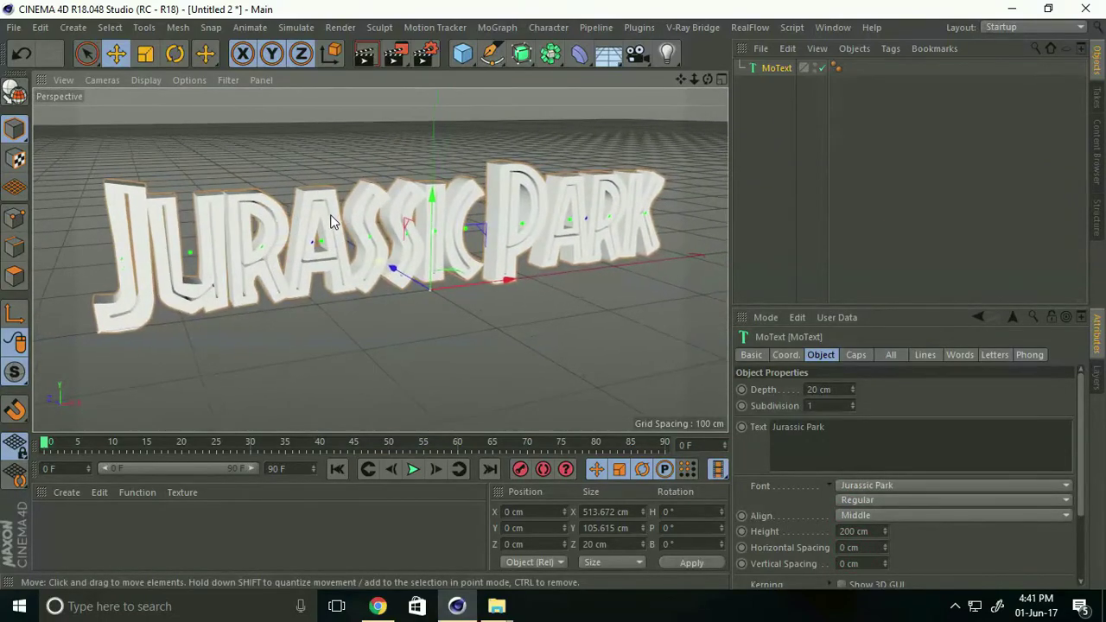
Step: Switch the viewport to Gouraud Shading (Lines) and set the MoText Subdivision to 6
{"action": "left_click", "coordinate": [148, 79]}
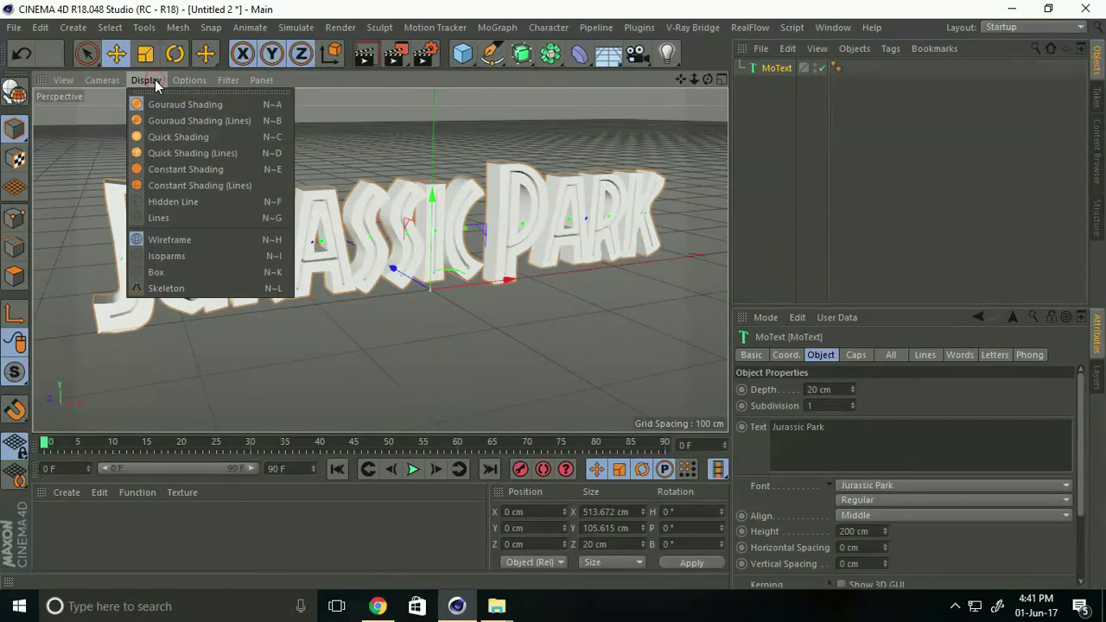
{"action": "left_click", "coordinate": [185, 121]}
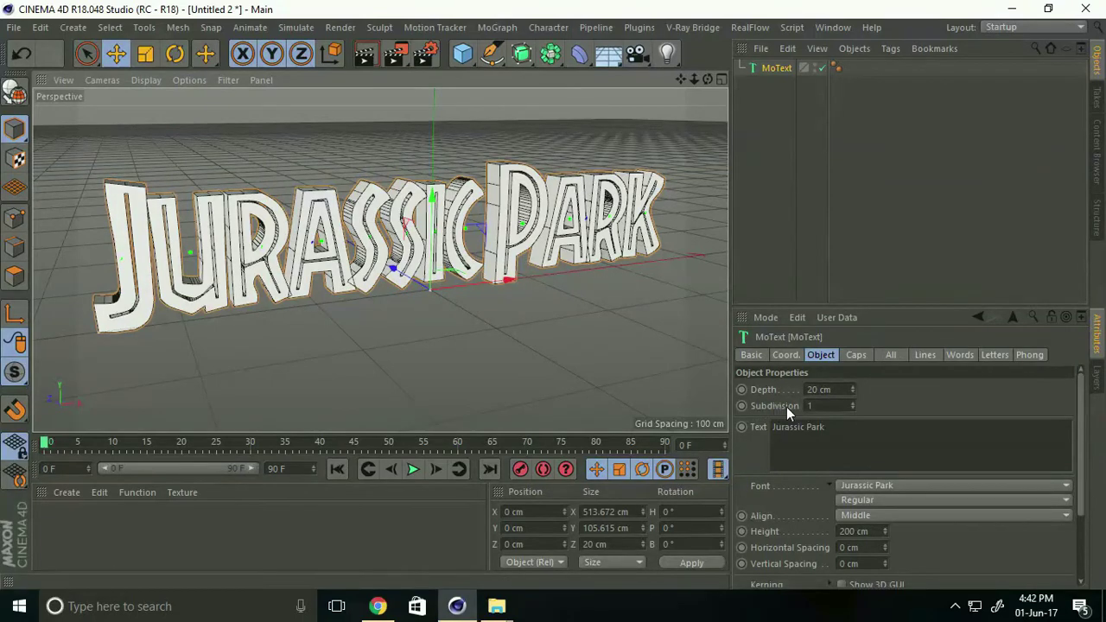
{"action": "left_click", "coordinate": [817, 406]}
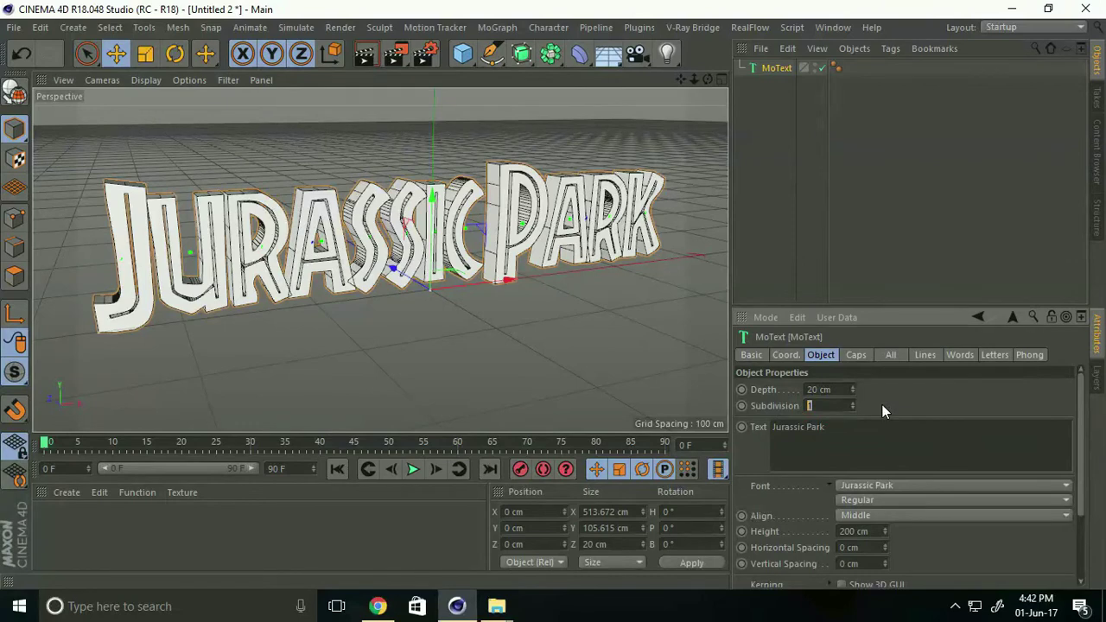
{"action": "type", "text": "6"}
{"action": "key", "text": "Return"}
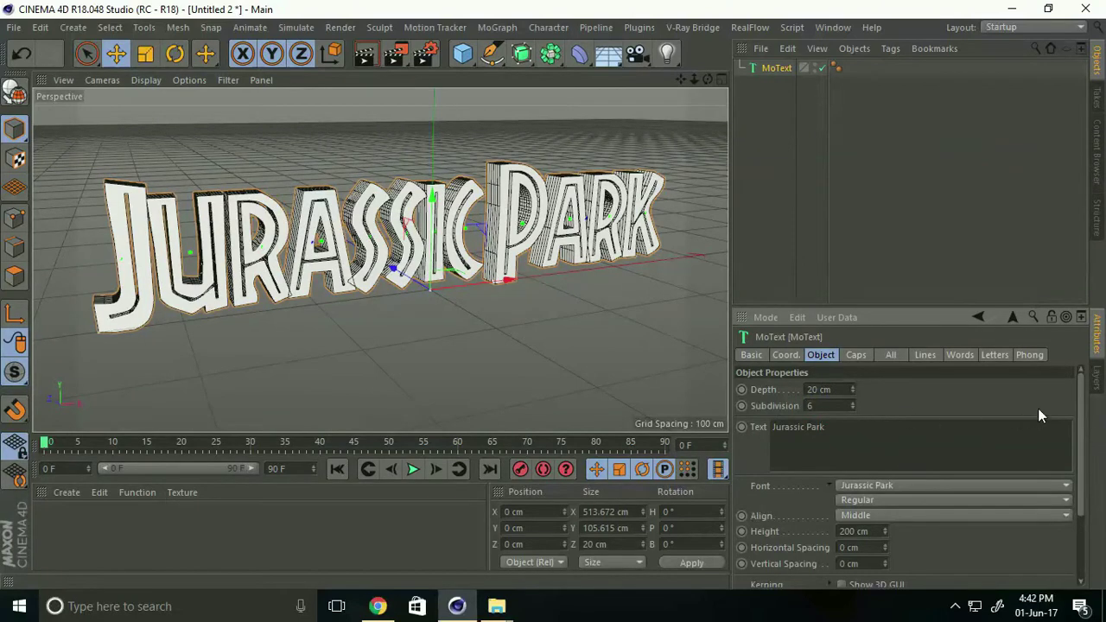
{"action": "left_click_drag", "start_coordinate": [1080, 394], "coordinate": [1083, 451]}
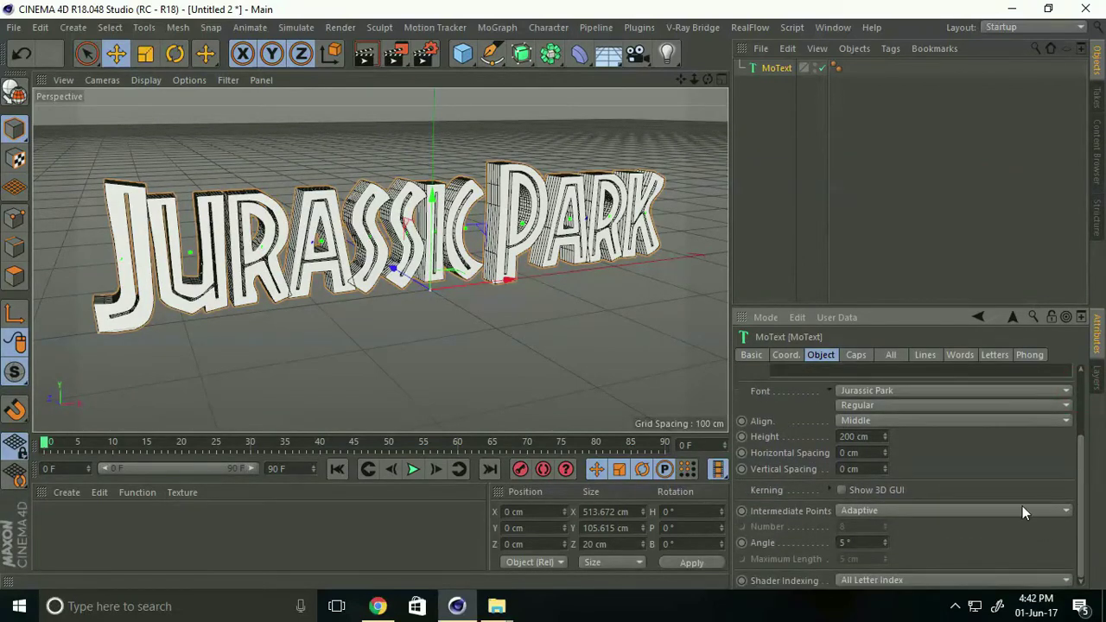
Step: Set Intermediate Points to Subdivided and build the caps from Quadrangles
{"action": "left_click", "coordinate": [864, 510]}
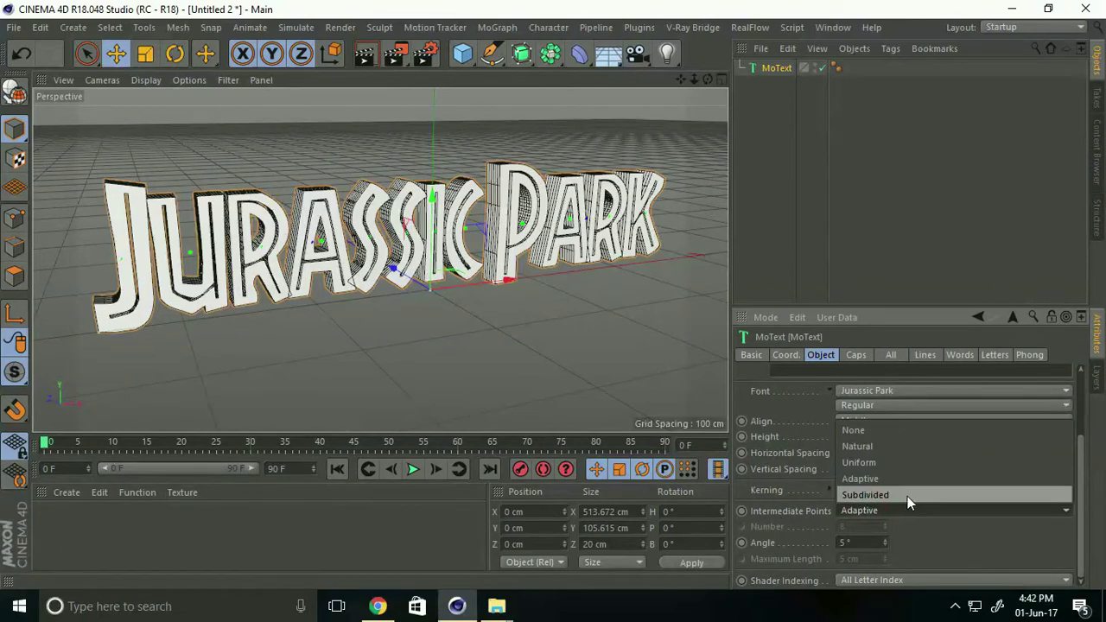
{"action": "left_click", "coordinate": [907, 496]}
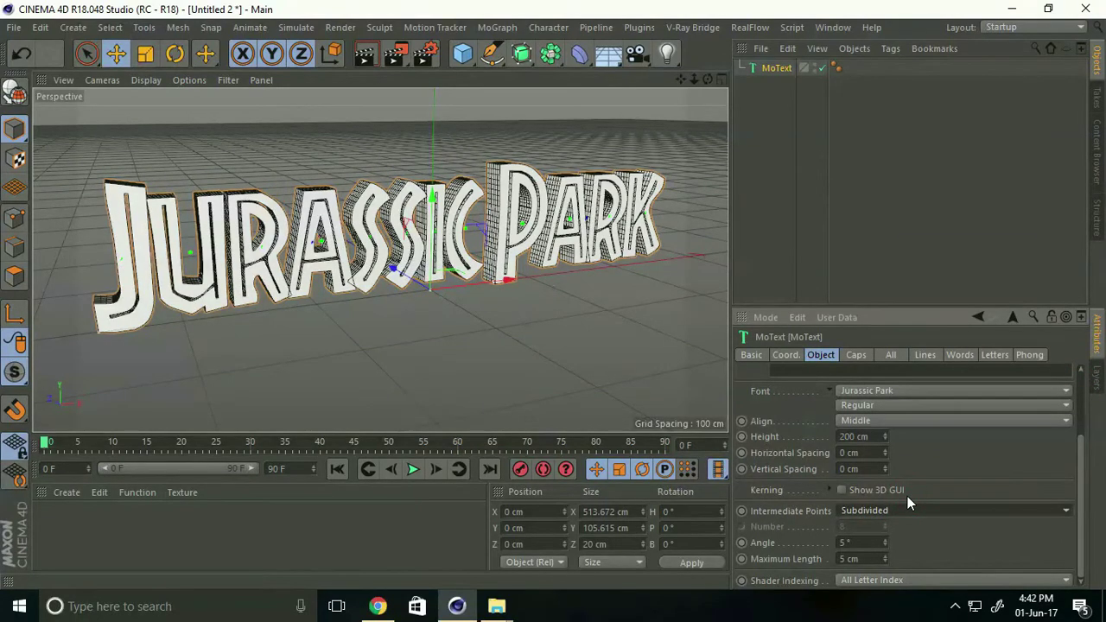
{"action": "left_click", "coordinate": [856, 354]}
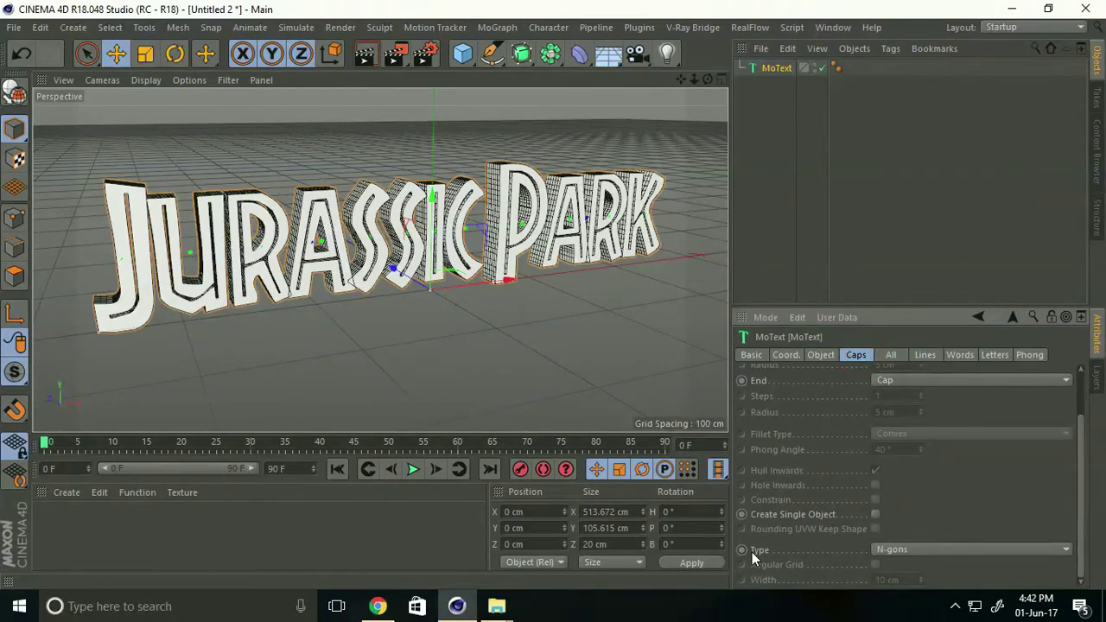
{"action": "left_click", "coordinate": [882, 547]}
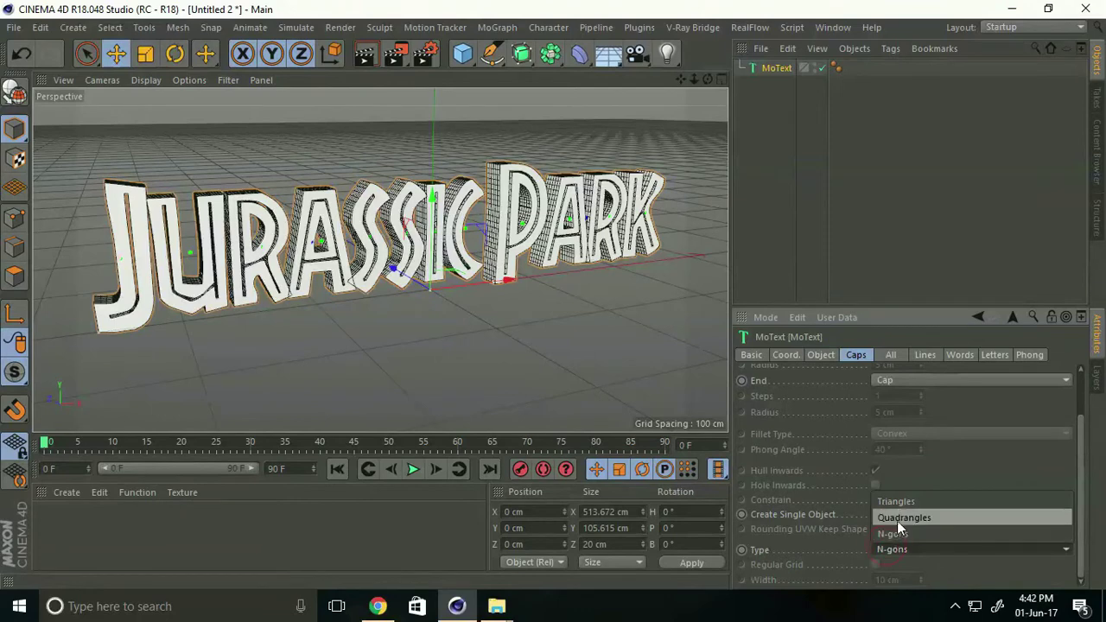
{"action": "left_click", "coordinate": [939, 518]}
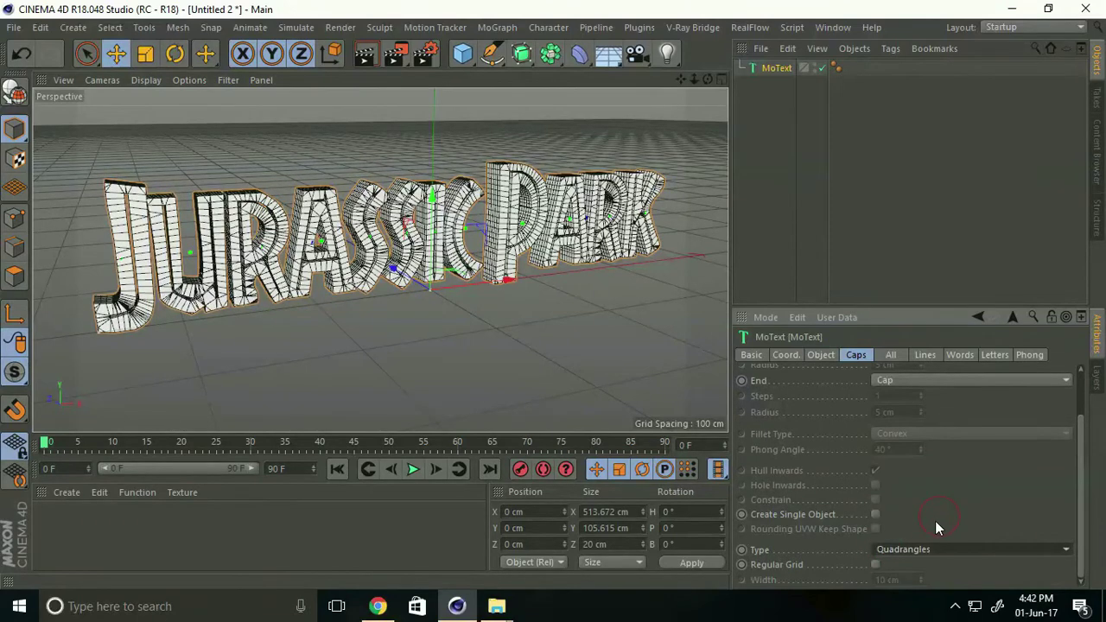
Step: Enable Regular Grid on the caps with a 3 cm width
{"action": "left_click", "coordinate": [877, 564]}
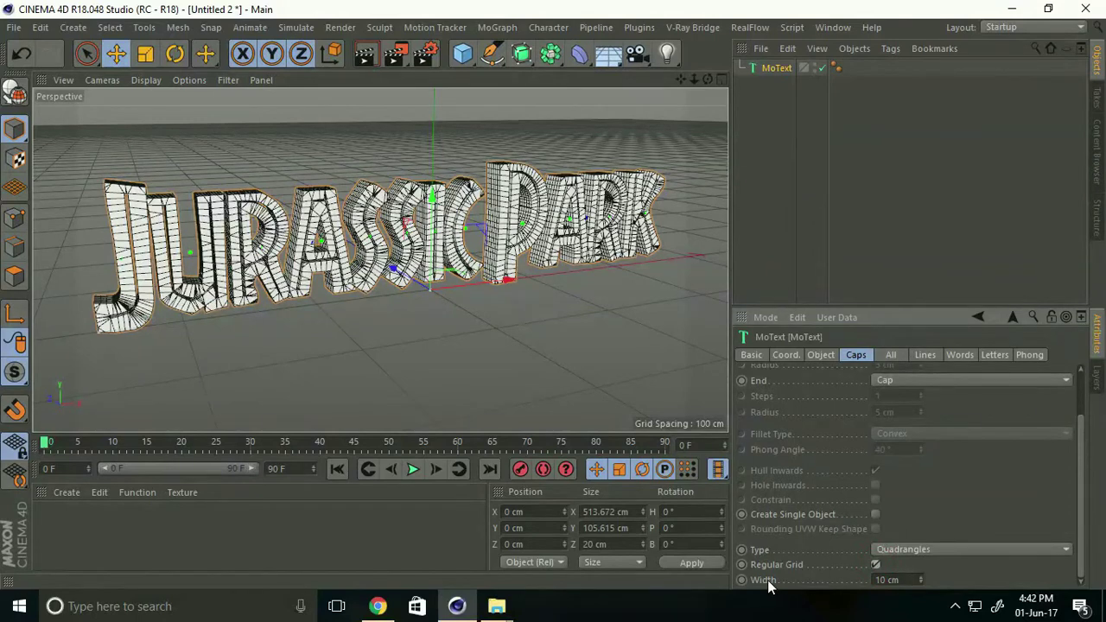
{"action": "left_click", "coordinate": [910, 580]}
{"action": "type", "text": "3"}
{"action": "key", "text": "Return"}
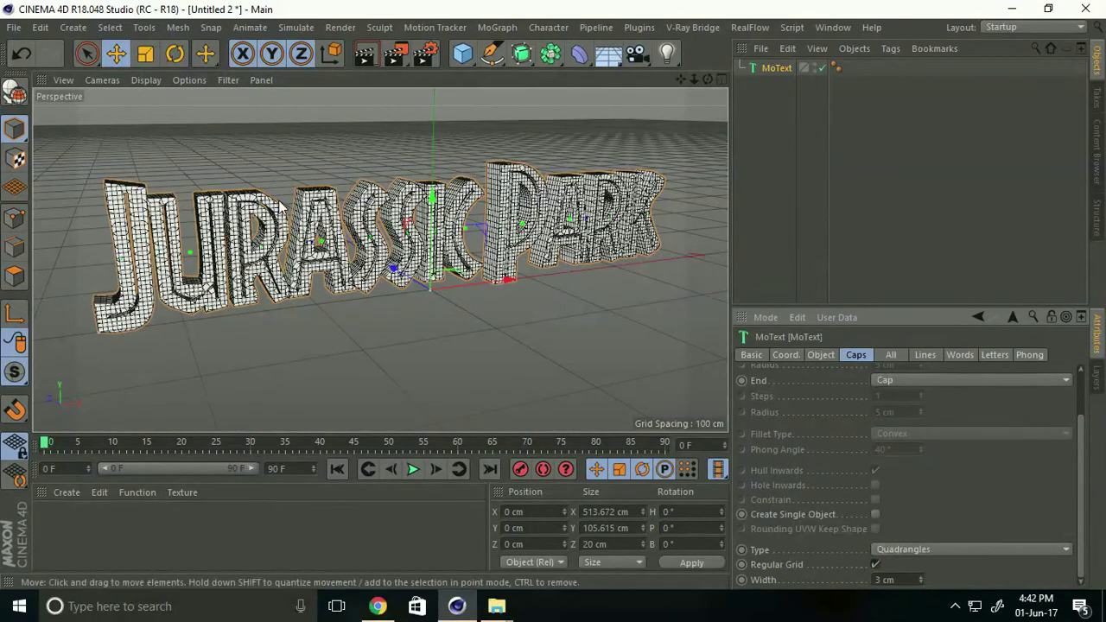
{"action": "scroll", "coordinate": [402, 198], "scroll_direction": "up", "scroll_amount": 2}
{"action": "scroll", "coordinate": [401, 199], "scroll_direction": "up", "scroll_amount": 2}
{"action": "scroll", "coordinate": [402, 199], "scroll_direction": "up", "scroll_amount": 2}
{"action": "mouse_move", "coordinate": [401, 198]}
{"action": "left_mouse_down", "text": "alt"}
{"action": "mouse_move", "coordinate": [401, 230]}
{"action": "mouse_move", "coordinate": [390, 227]}
{"action": "left_mouse_up", "text": "alt"}
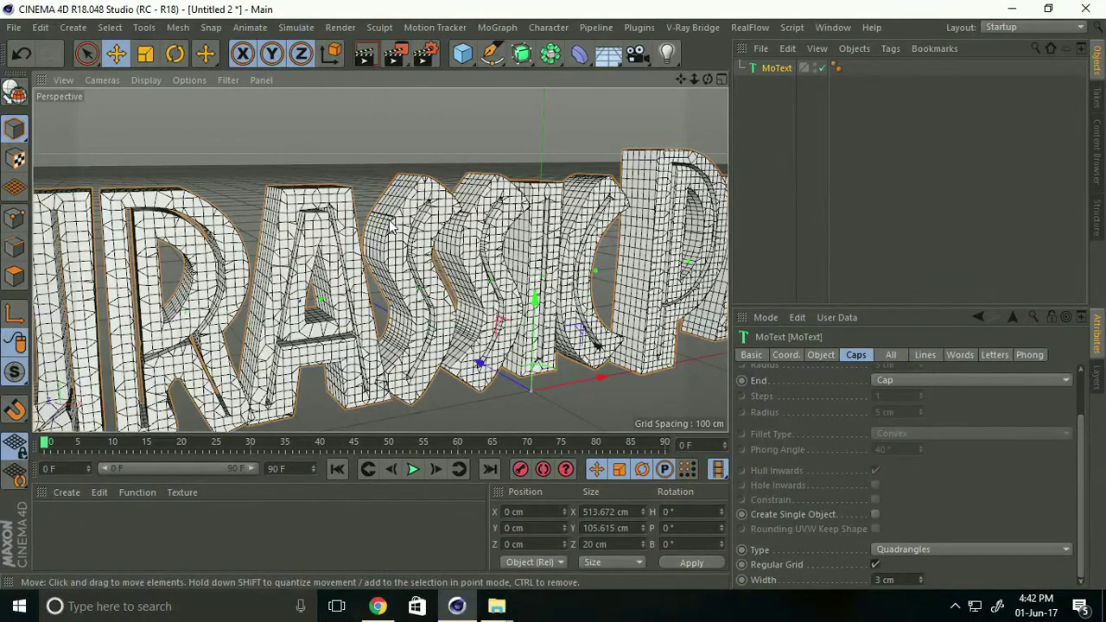
Step: Make the MoText editable and connect all its letters into one polygon object, MoText.1
{"action": "left_click", "coordinate": [16, 94]}
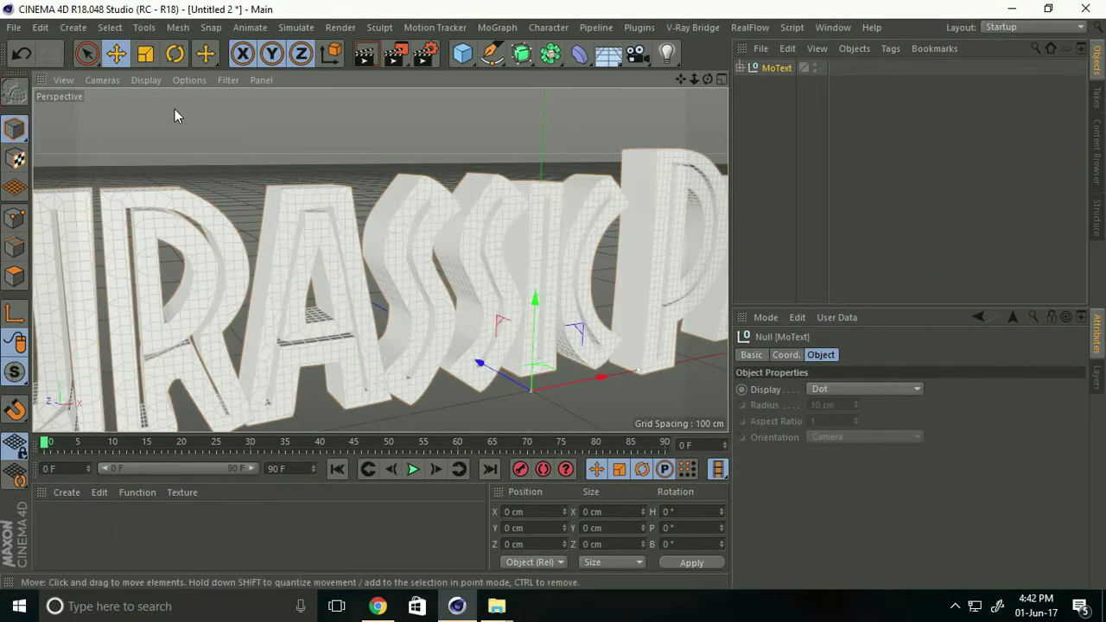
{"action": "right_click", "coordinate": [764, 69]}
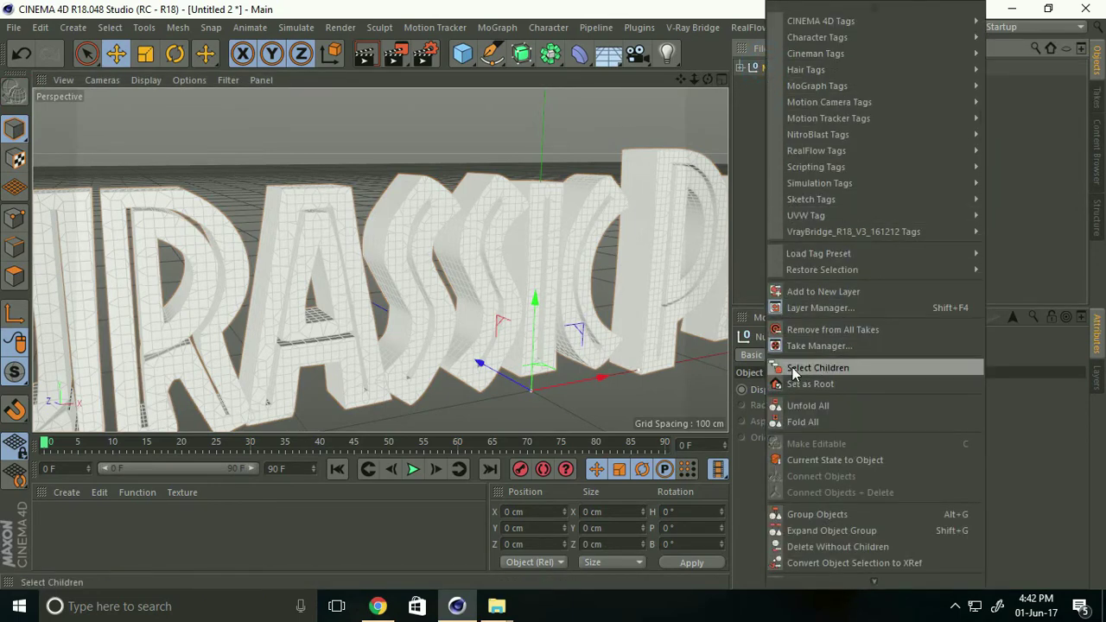
{"action": "left_click", "coordinate": [860, 368]}
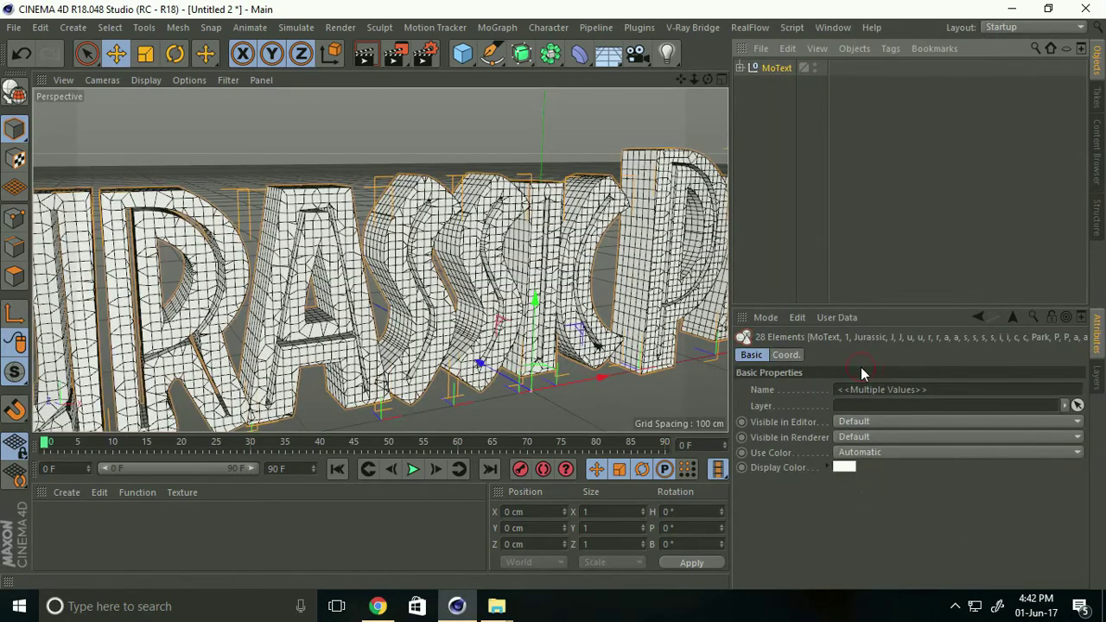
{"action": "right_click", "coordinate": [767, 69]}
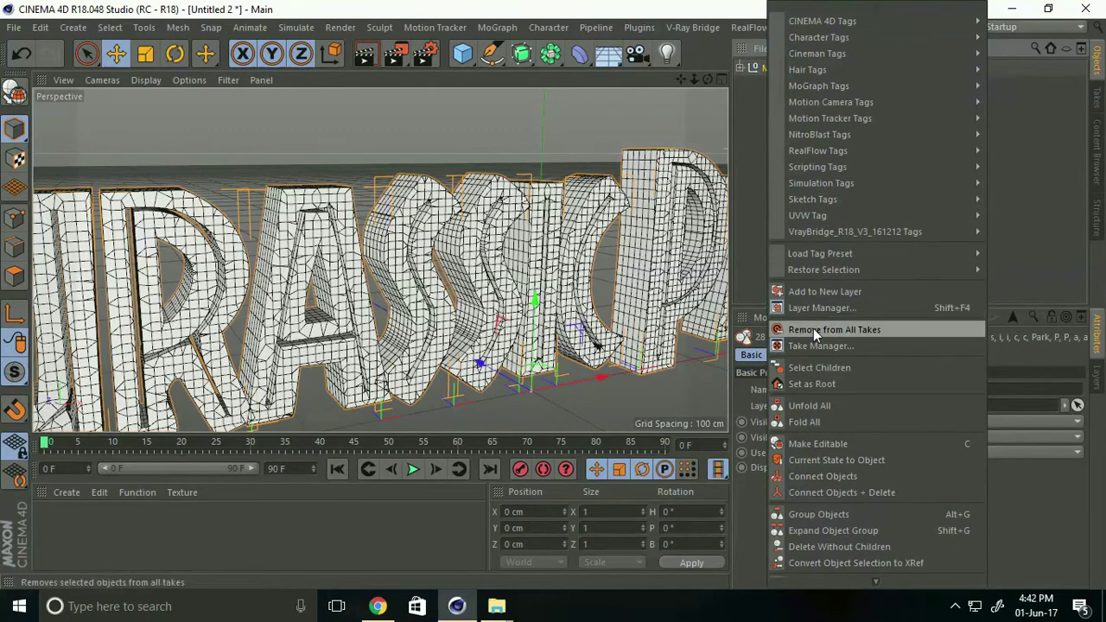
{"action": "left_click", "coordinate": [878, 492]}
{"action": "scroll", "coordinate": [537, 207], "scroll_direction": "down", "scroll_amount": 5}
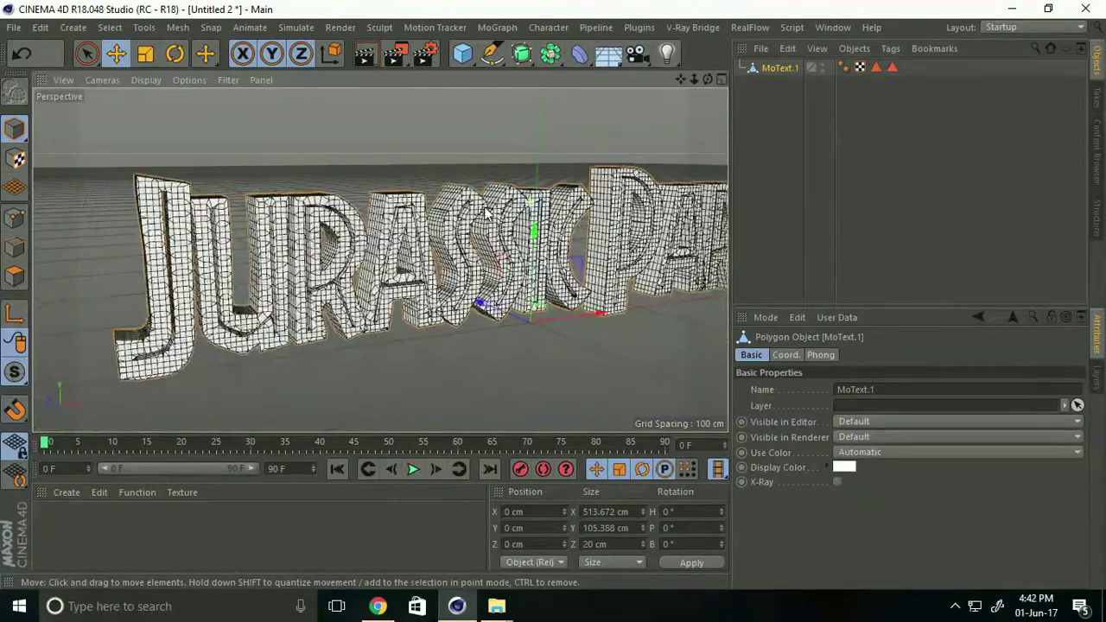
{"action": "mouse_move", "coordinate": [518, 220]}
{"action": "left_mouse_down", "text": "alt"}
{"action": "mouse_move", "coordinate": [462, 227]}
{"action": "mouse_move", "coordinate": [473, 253]}
{"action": "mouse_move", "coordinate": [437, 255]}
{"action": "left_mouse_up", "text": "alt"}
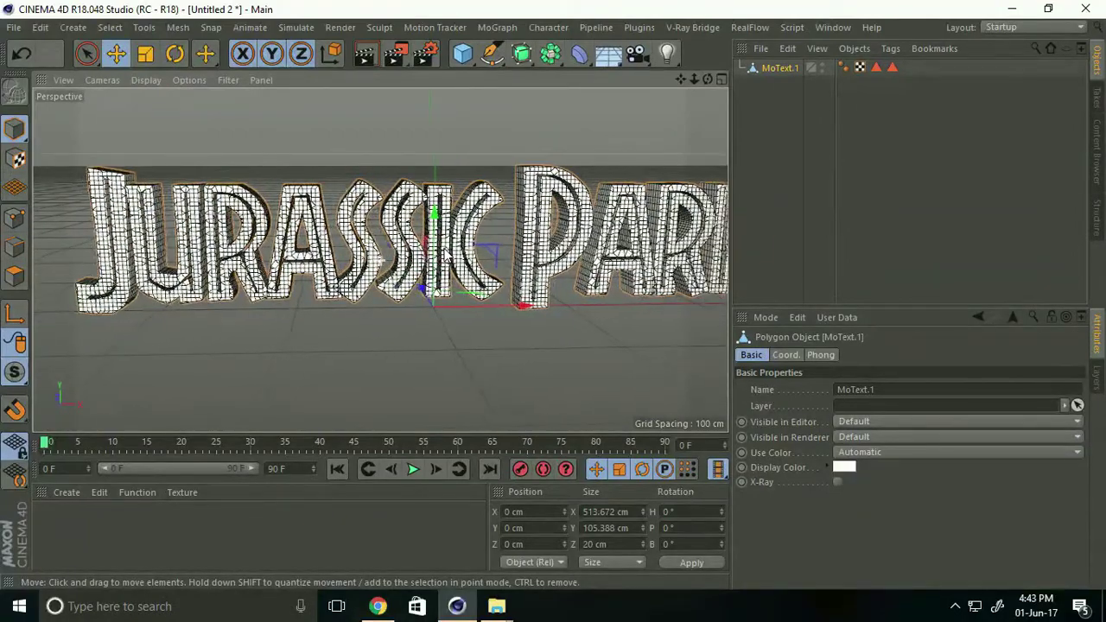
{"action": "scroll", "coordinate": [406, 259], "scroll_direction": "down", "scroll_amount": 3}
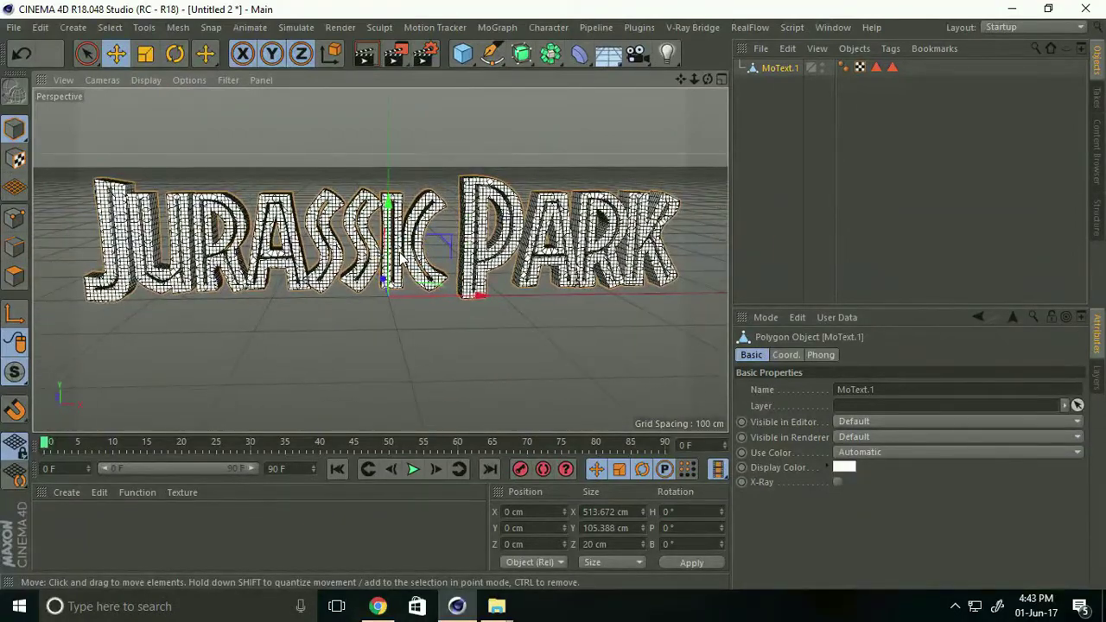
Step: Add Hair to the text and set the guide length to 30 cm
{"action": "left_click", "coordinate": [295, 27]}
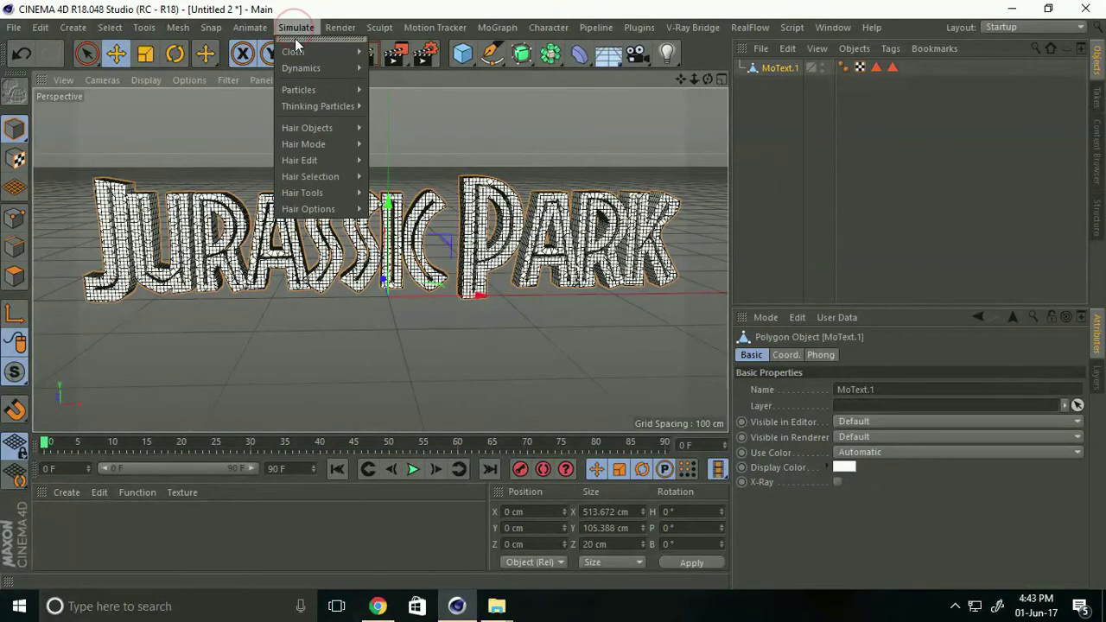
{"action": "mouse_move", "coordinate": [307, 128]}
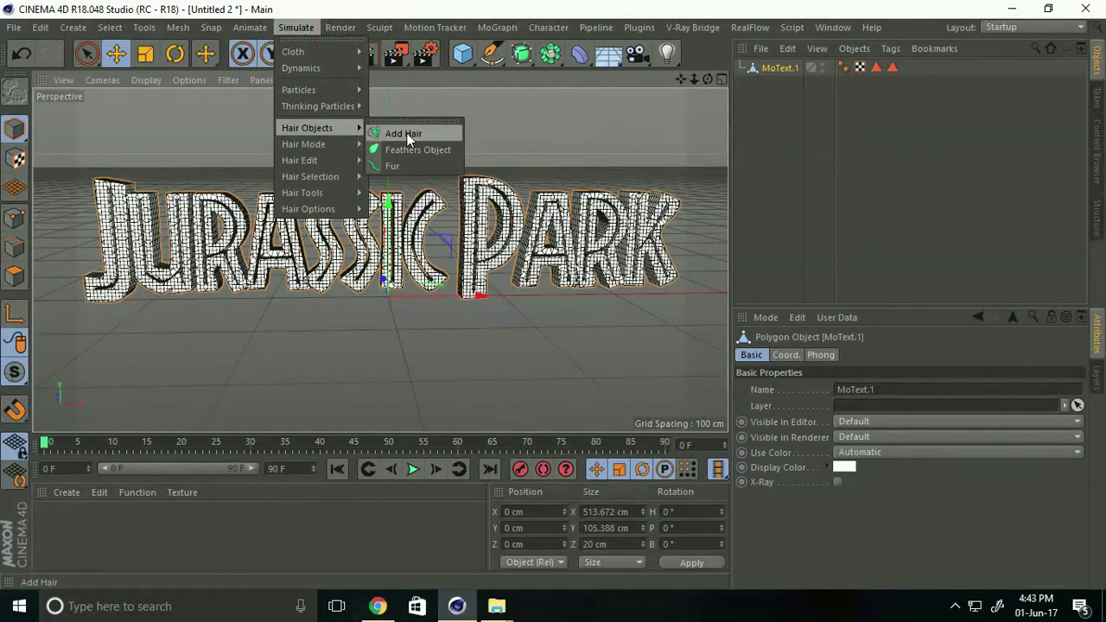
{"action": "left_click", "coordinate": [414, 133]}
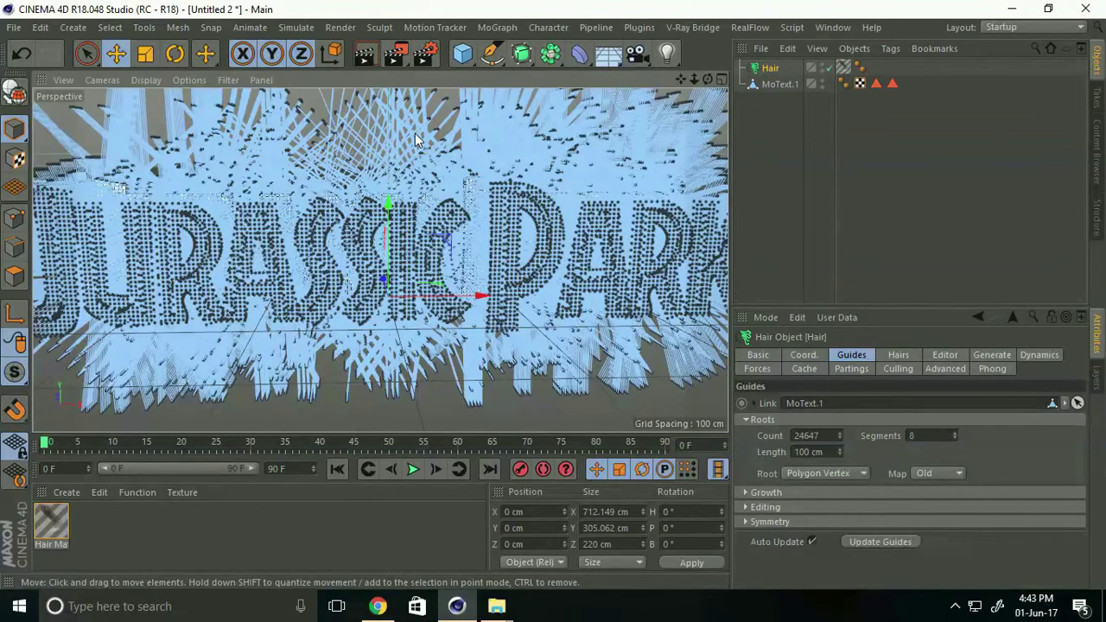
{"action": "scroll", "coordinate": [397, 166], "scroll_direction": "down", "scroll_amount": 4}
{"action": "scroll", "coordinate": [397, 166], "scroll_direction": "down", "scroll_amount": 1}
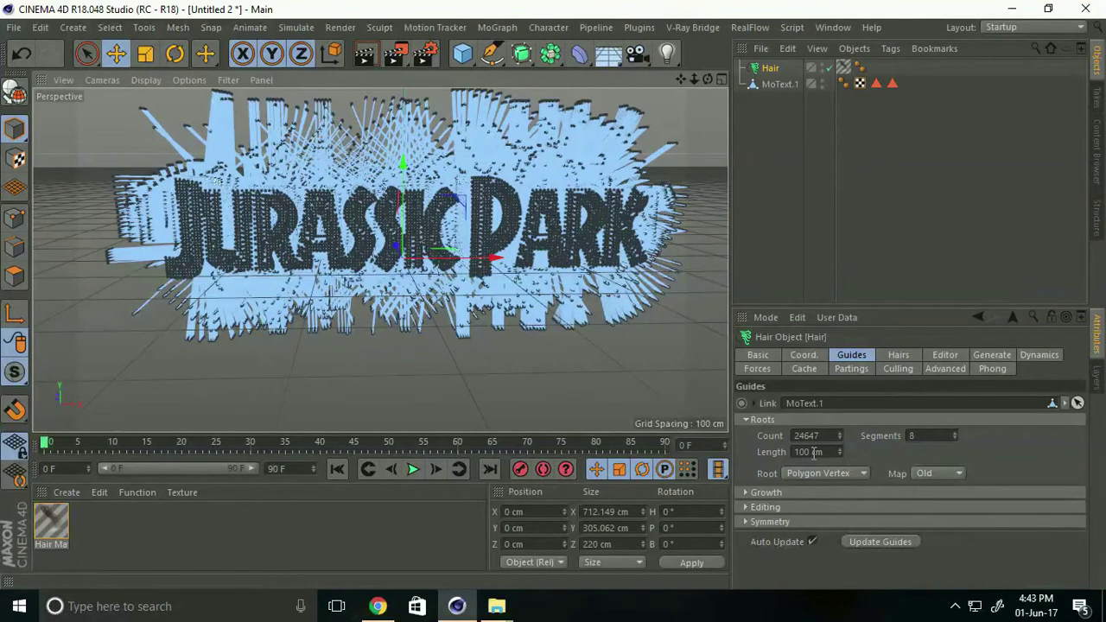
{"action": "left_click_drag", "start_coordinate": [828, 452], "coordinate": [766, 458]}
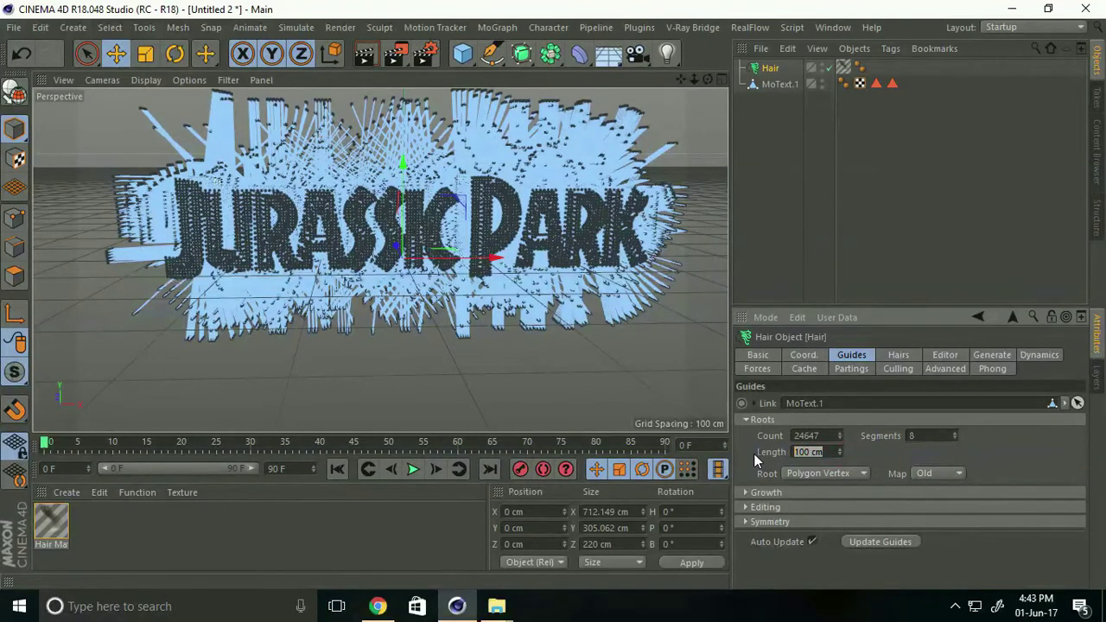
{"action": "type", "text": "30"}
{"action": "key", "text": "Return"}
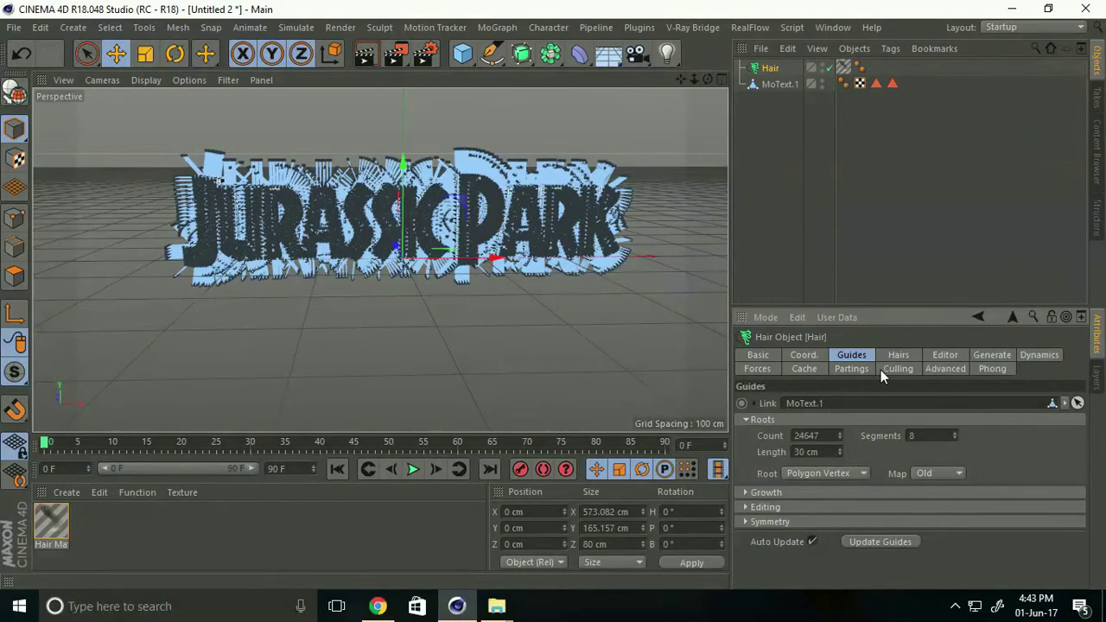
Step: Set the hair Count to 50000 and deselect the hair object
{"action": "left_click", "coordinate": [897, 355]}
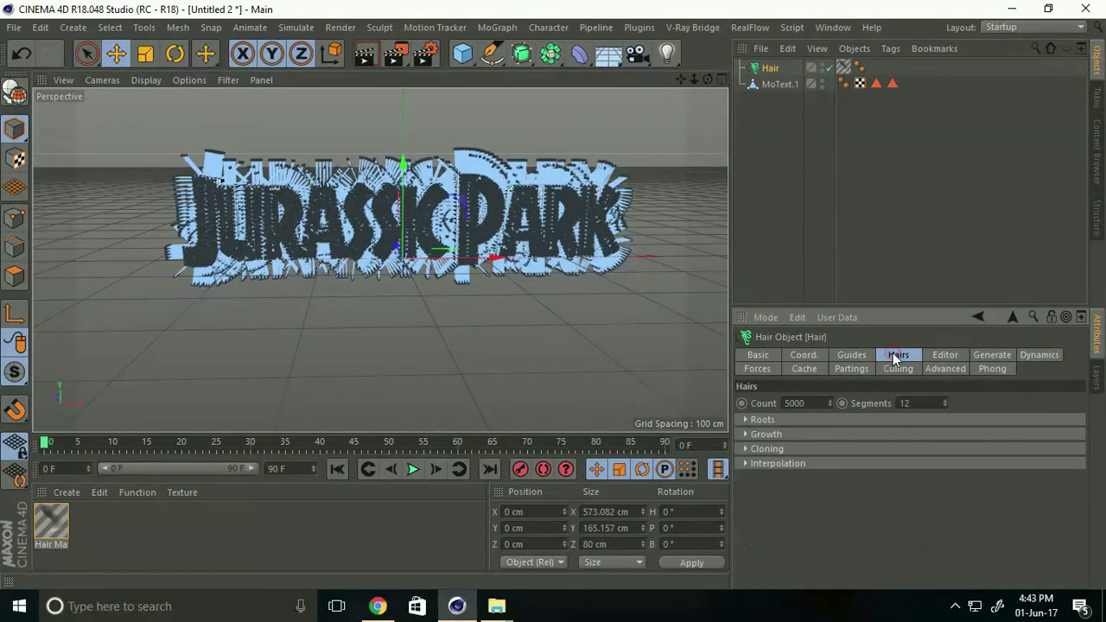
{"action": "left_click", "coordinate": [814, 403]}
{"action": "type", "text": "0"}
{"action": "left_click_drag", "start_coordinate": [812, 404], "coordinate": [790, 404]}
{"action": "left_click_drag", "start_coordinate": [794, 404], "coordinate": [784, 404]}
{"action": "left_click", "coordinate": [453, 343]}
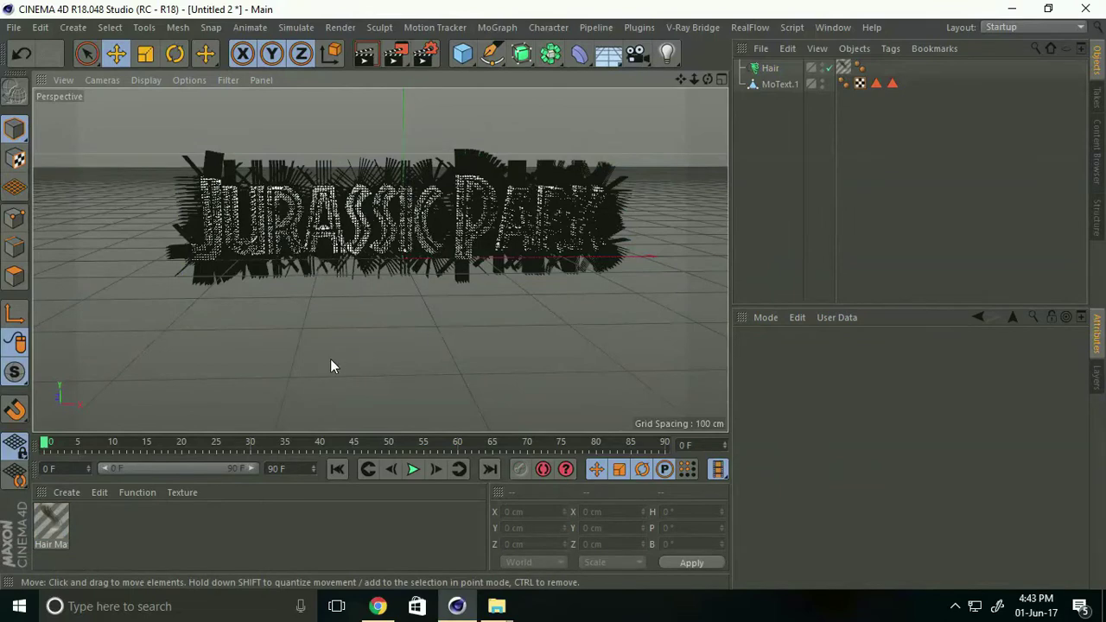
Step: Load the grass materials from the gress_grass_by_neon_monkey file
{"action": "left_click", "coordinate": [69, 492]}
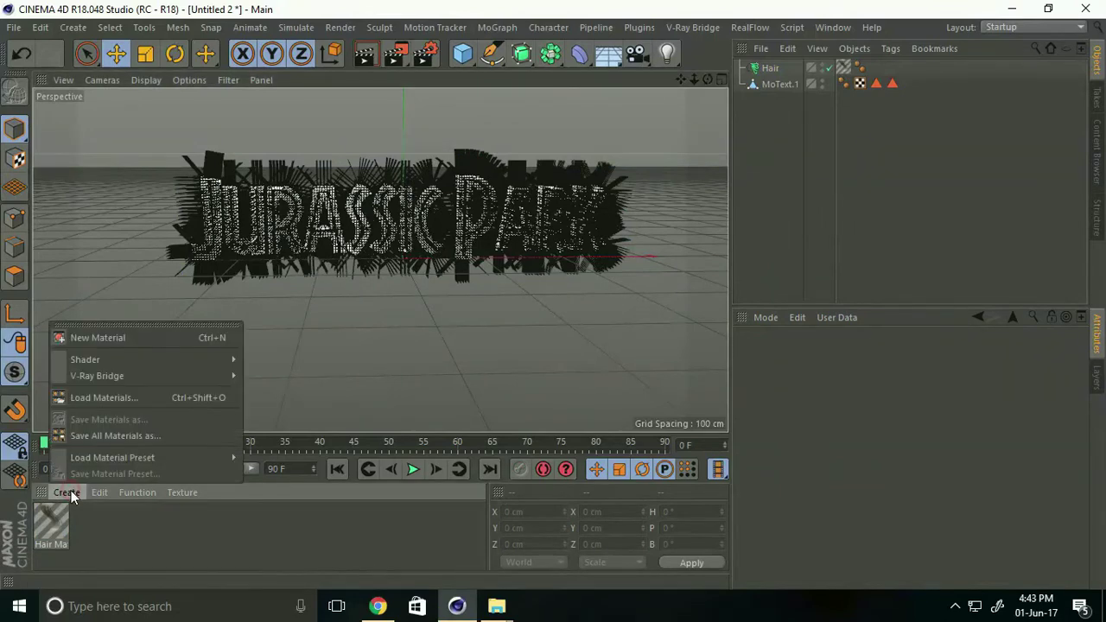
{"action": "left_click", "coordinate": [88, 398]}
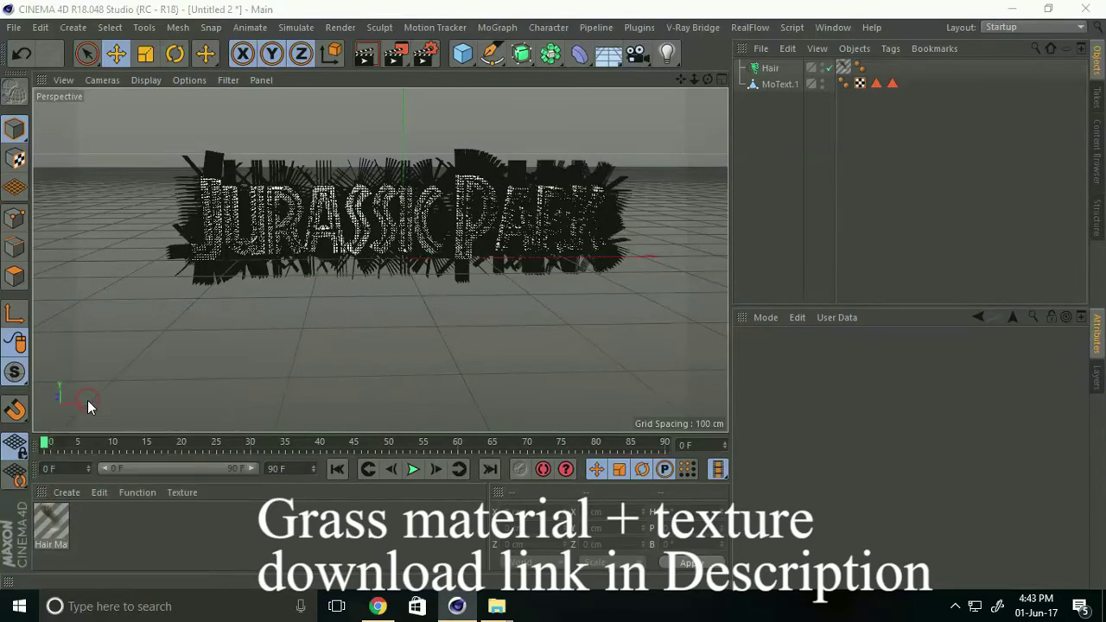
{"action": "left_click", "coordinate": [364, 186]}
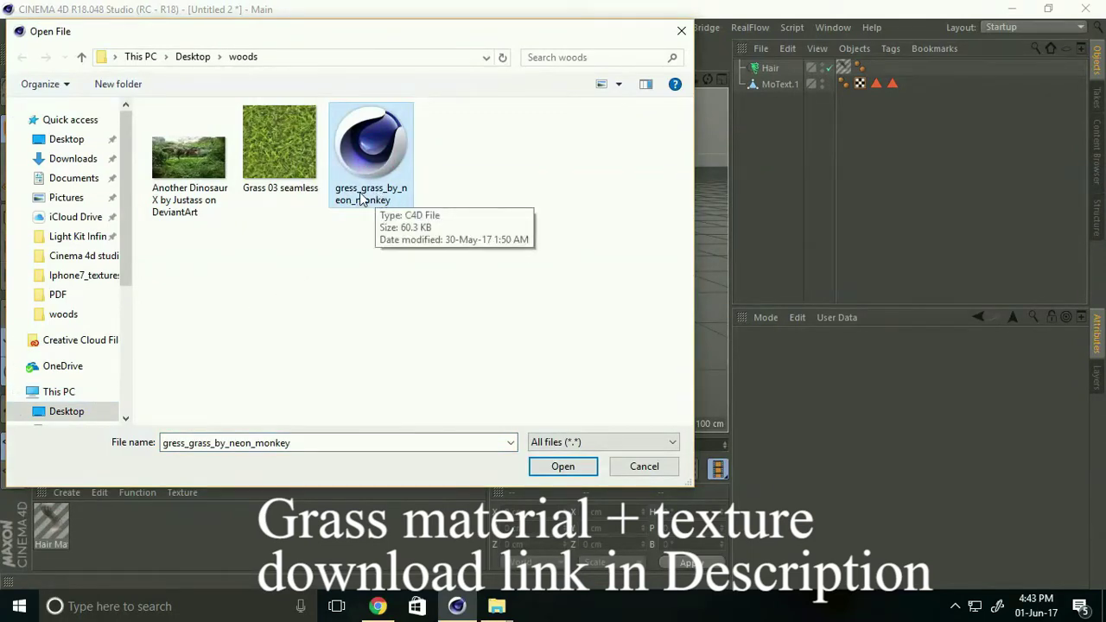
{"action": "left_click", "coordinate": [562, 465]}
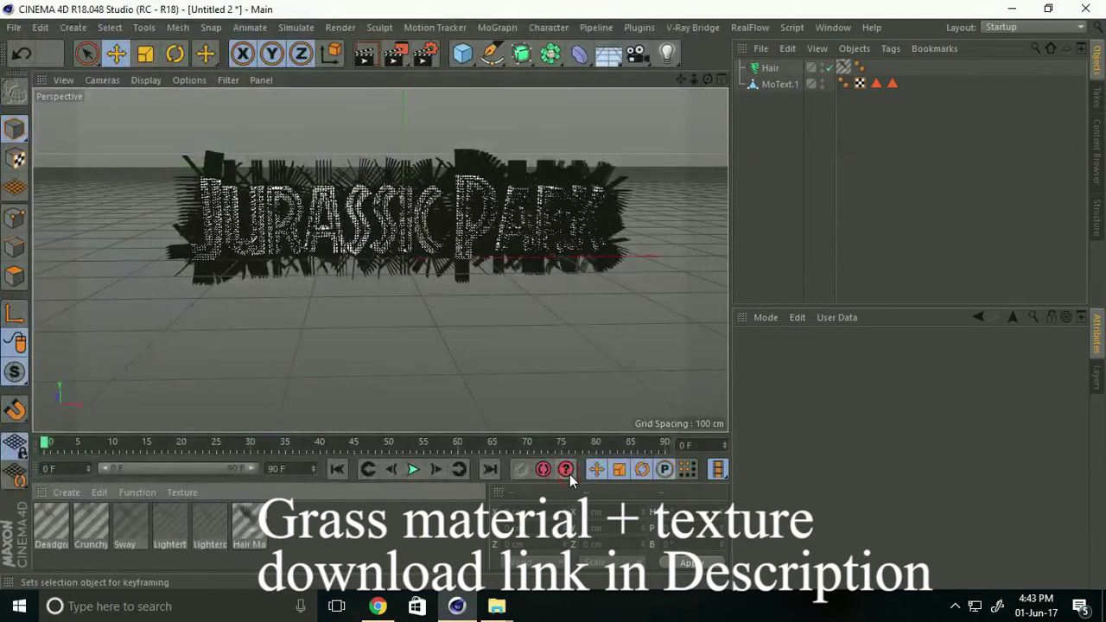
Step: Preview the Lighterdark, Deadgrass and Lighterthin materials in the Material Editor
{"action": "double_click", "coordinate": [205, 524]}
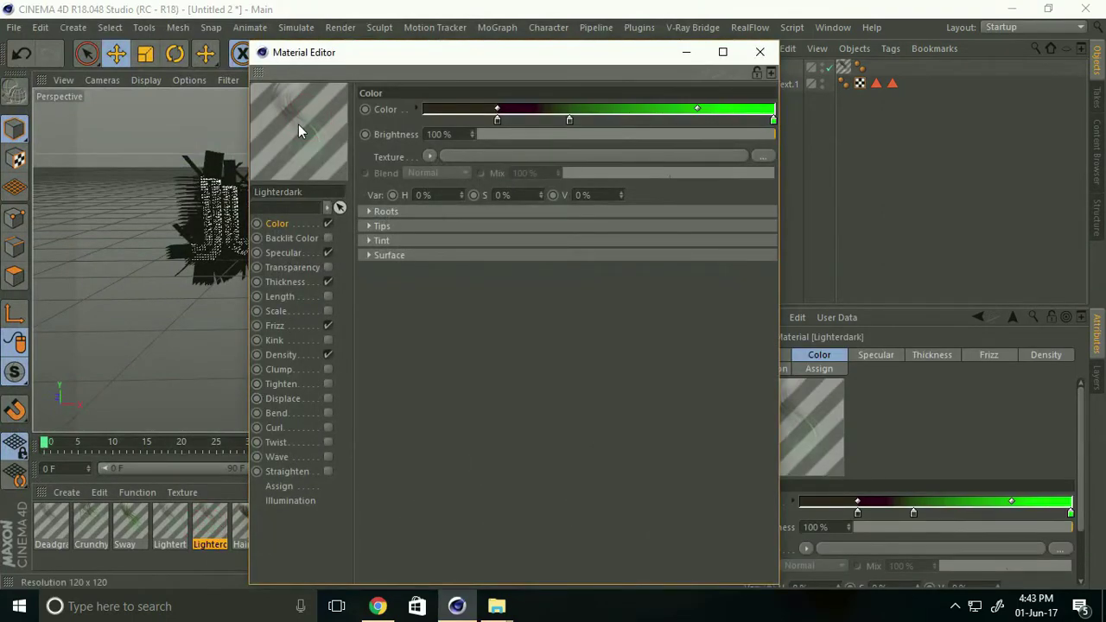
{"action": "left_click", "coordinate": [175, 527]}
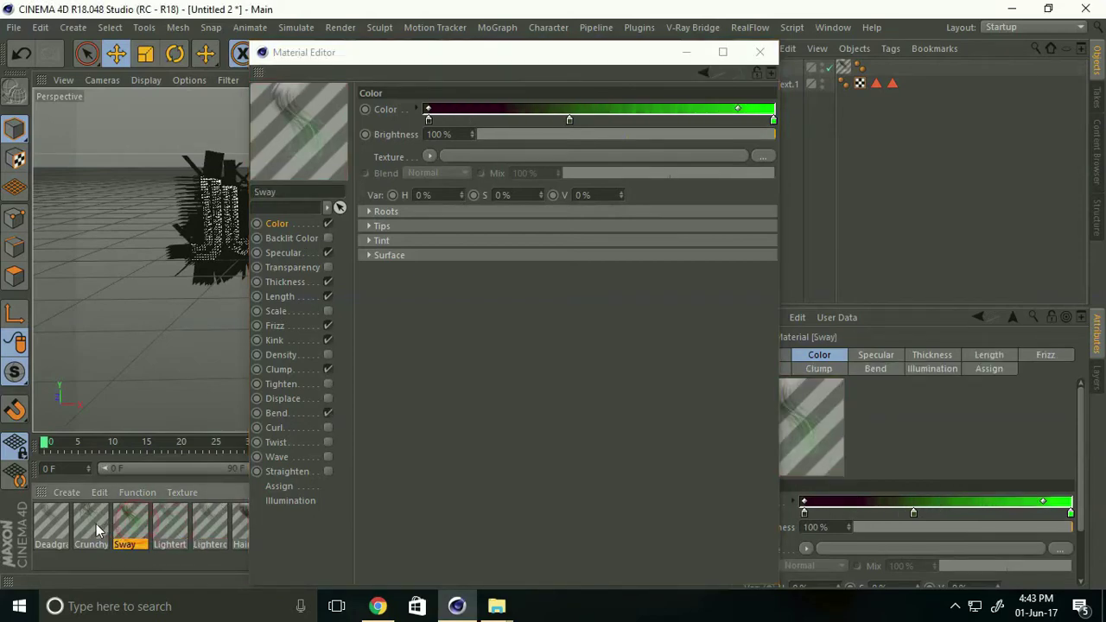
{"action": "left_click", "coordinate": [61, 524]}
{"action": "left_click_drag", "start_coordinate": [471, 54], "coordinate": [569, 42]}
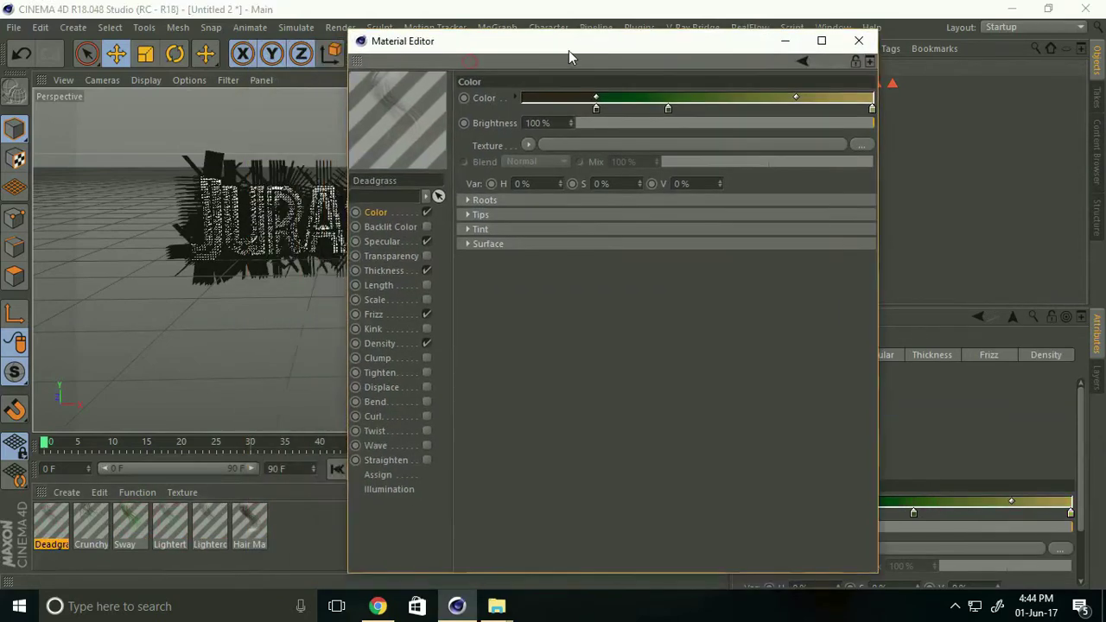
{"action": "left_click", "coordinate": [185, 528]}
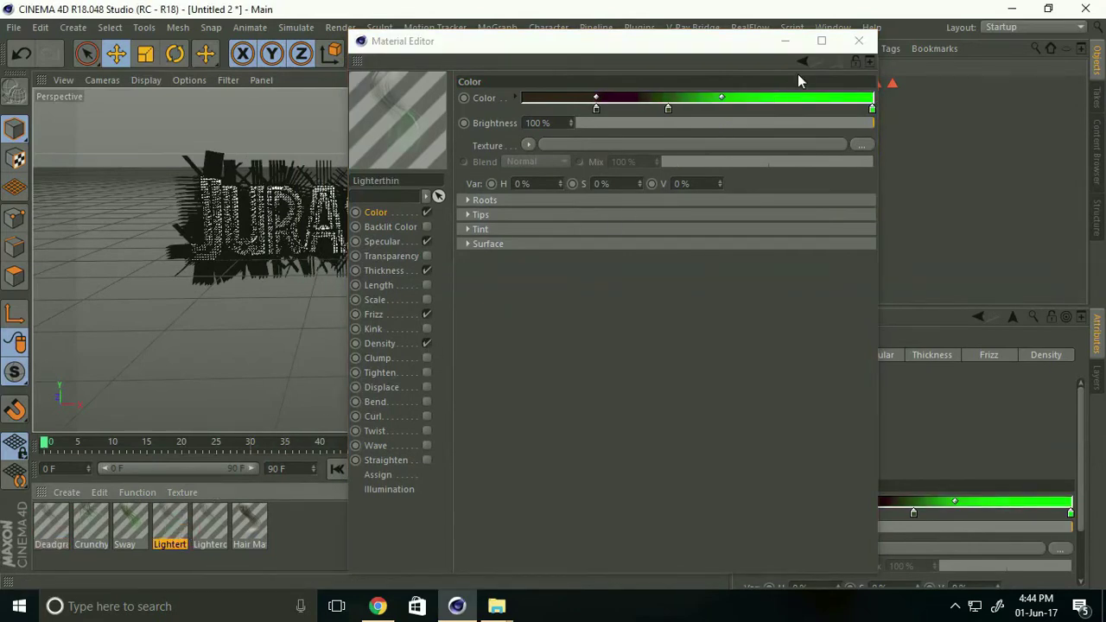
{"action": "left_click", "coordinate": [858, 41]}
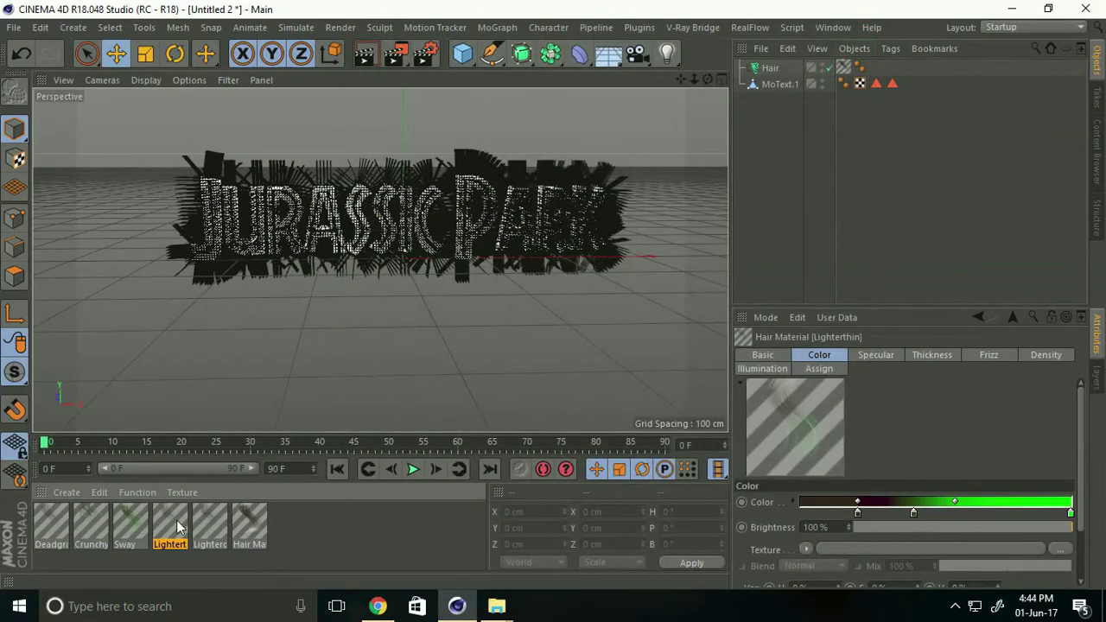
Step: Try dragging the Lighterthin material onto the text and the hair
{"action": "left_click_drag", "start_coordinate": [169, 533], "coordinate": [784, 93]}
{"action": "left_click_drag", "start_coordinate": [785, 93], "coordinate": [847, 68]}
{"action": "left_click", "coordinate": [56, 494]}
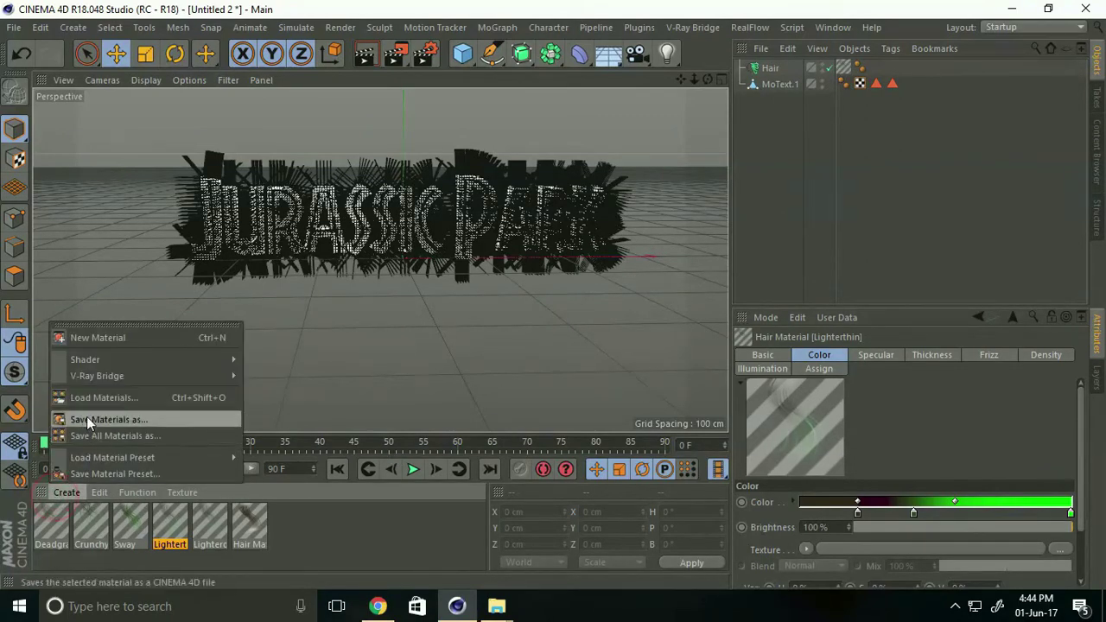
Step: Create a new material with Grass 03 seamless as its colour texture
{"action": "left_click", "coordinate": [132, 338]}
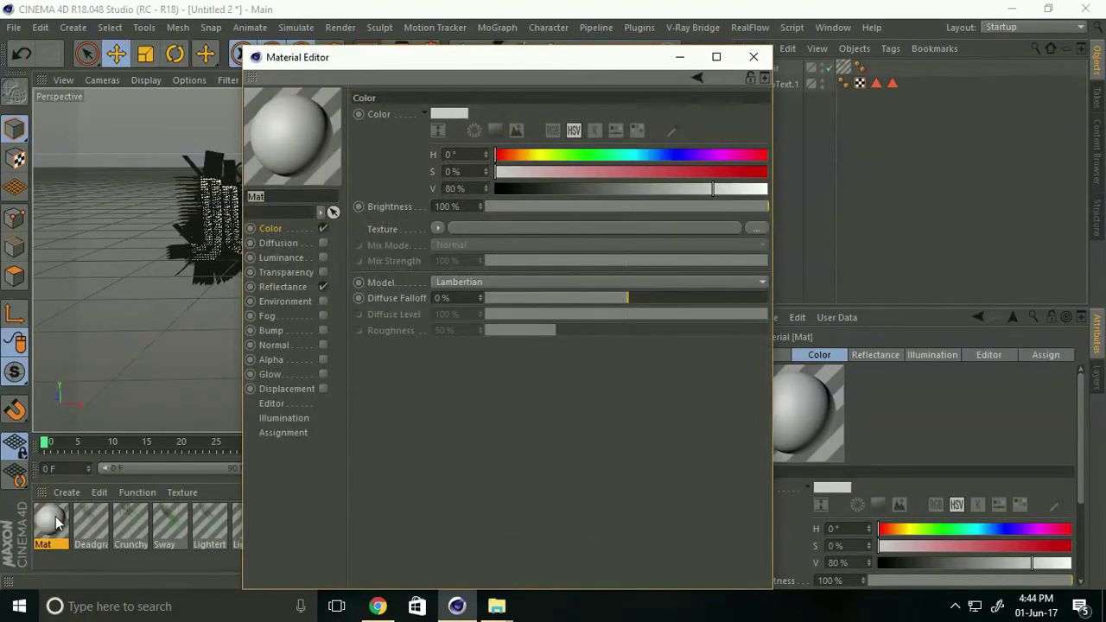
{"action": "left_click", "coordinate": [267, 233]}
{"action": "left_click", "coordinate": [528, 227]}
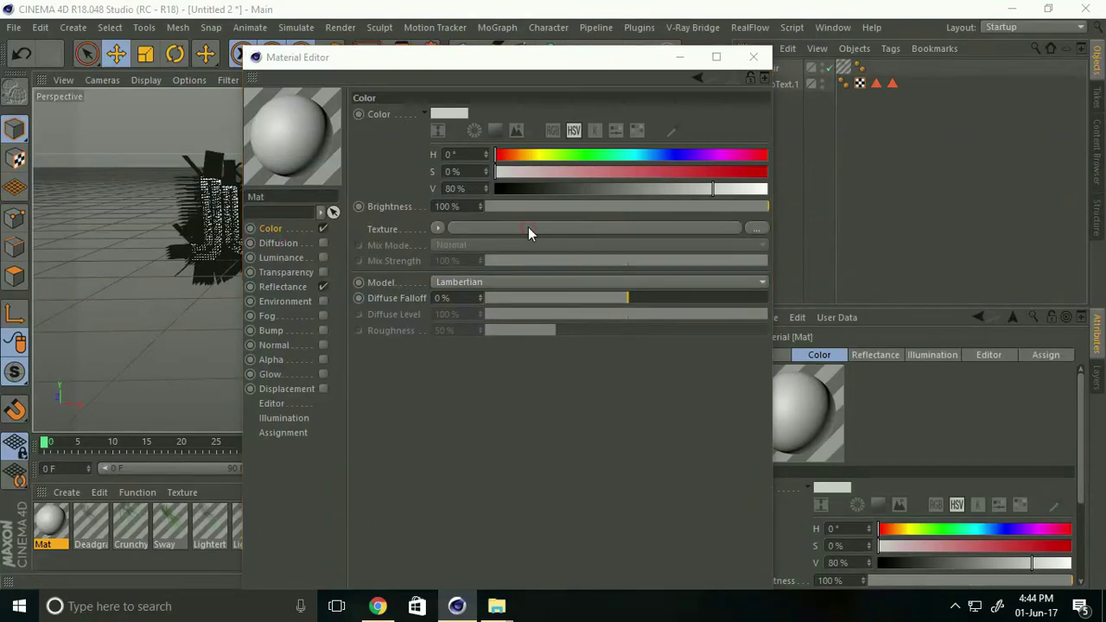
{"action": "left_click", "coordinate": [521, 186]}
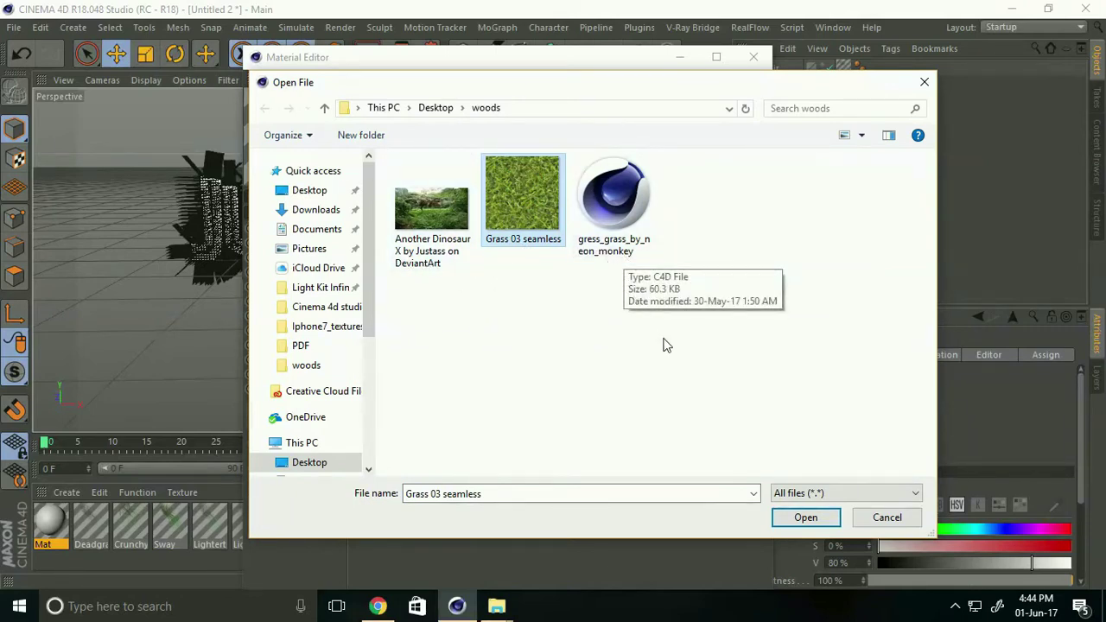
{"action": "left_click", "coordinate": [797, 516]}
{"action": "left_click", "coordinate": [563, 362]}
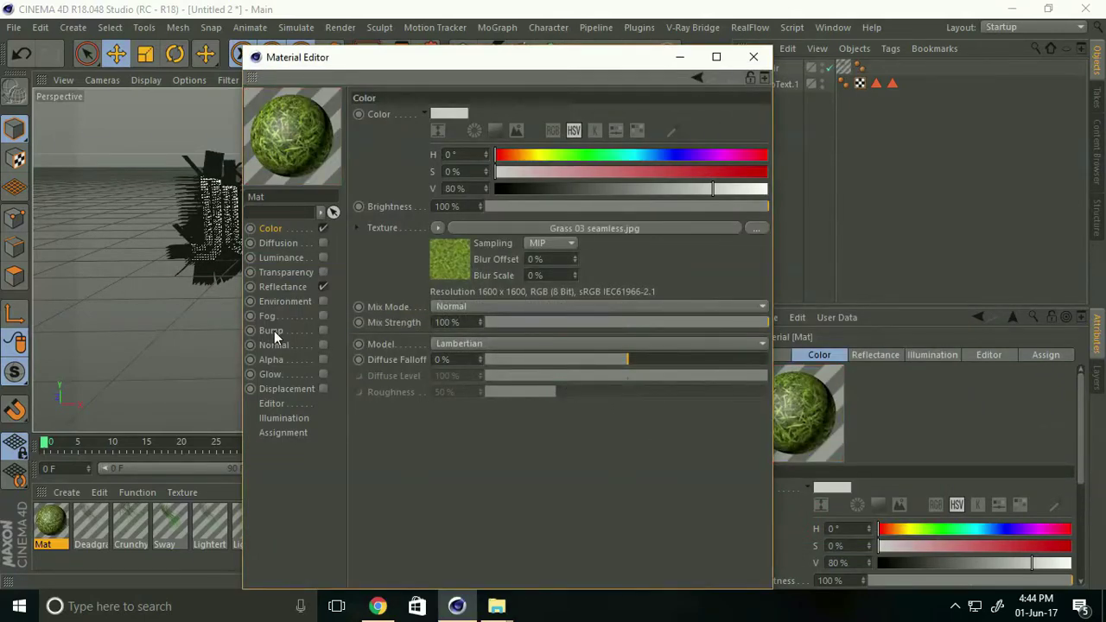
Step: Enable bump using Grass 03 seamless at 30% strength
{"action": "left_click", "coordinate": [322, 330]}
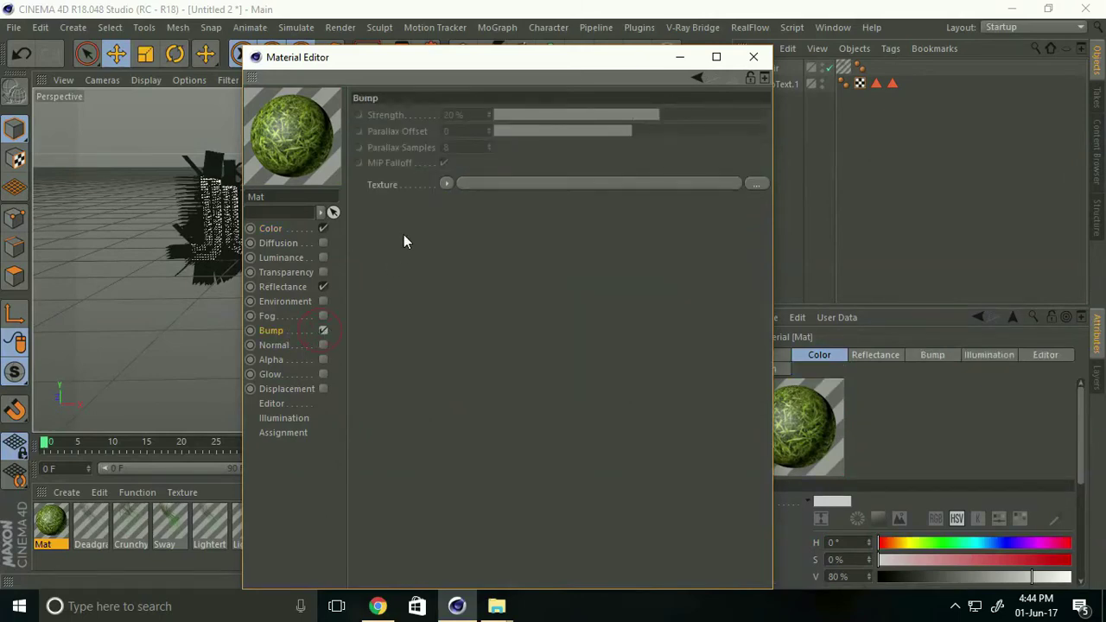
{"action": "left_click", "coordinate": [488, 184]}
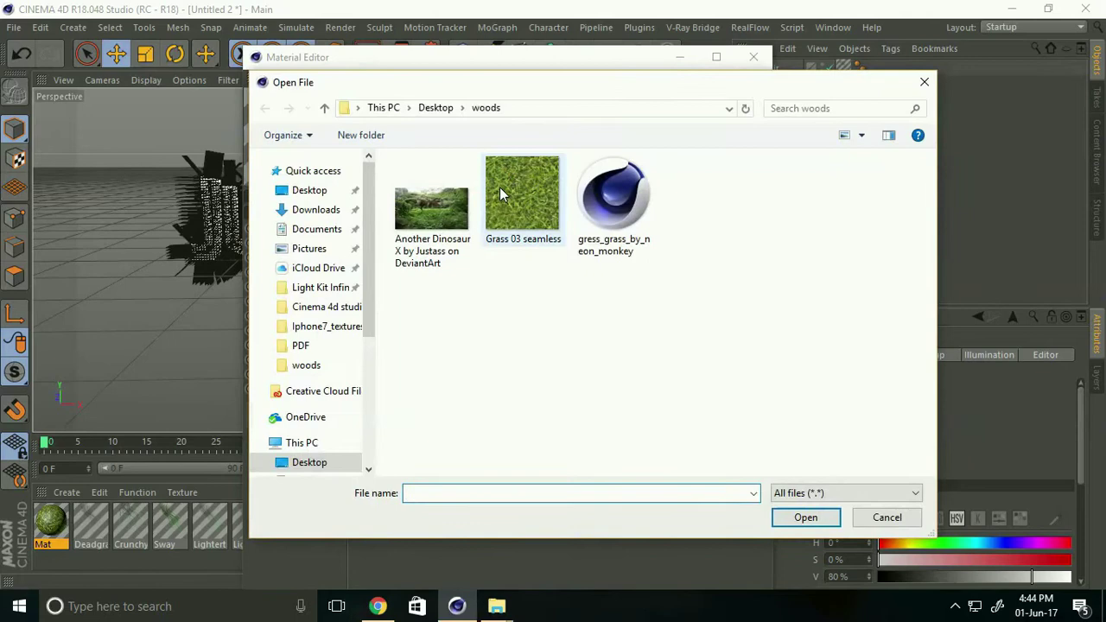
{"action": "left_click", "coordinate": [499, 187]}
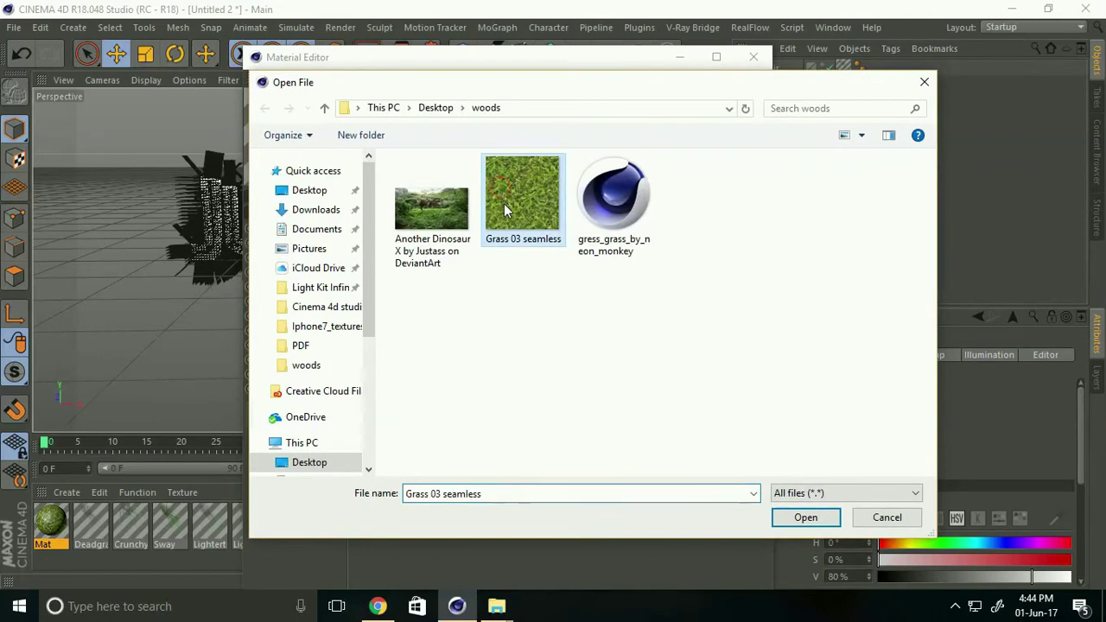
{"action": "left_click", "coordinate": [804, 516]}
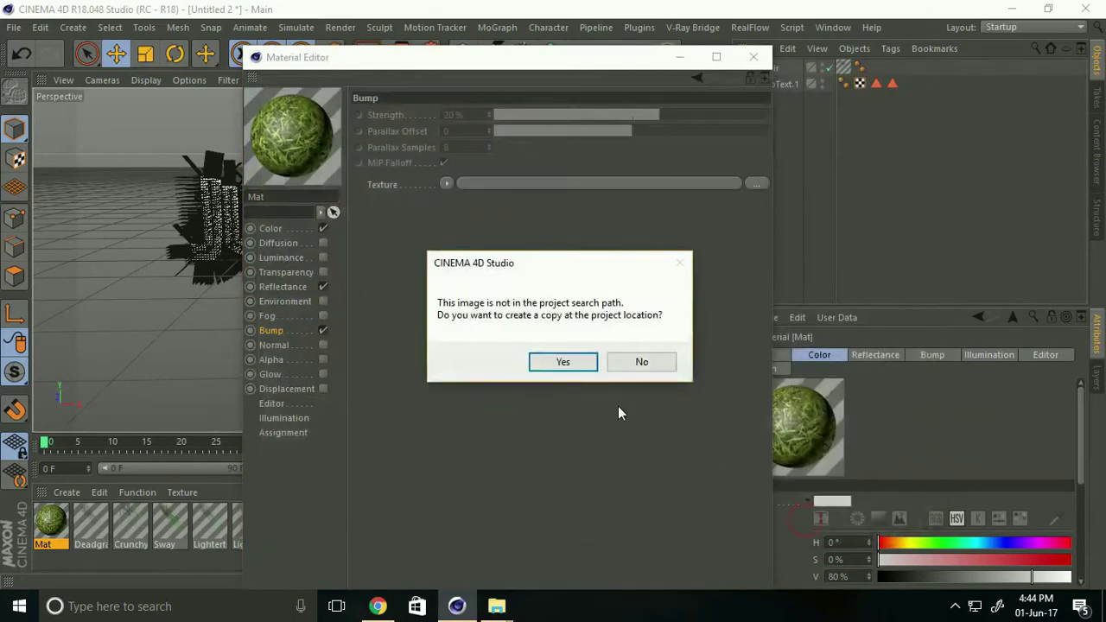
{"action": "left_click", "coordinate": [562, 363]}
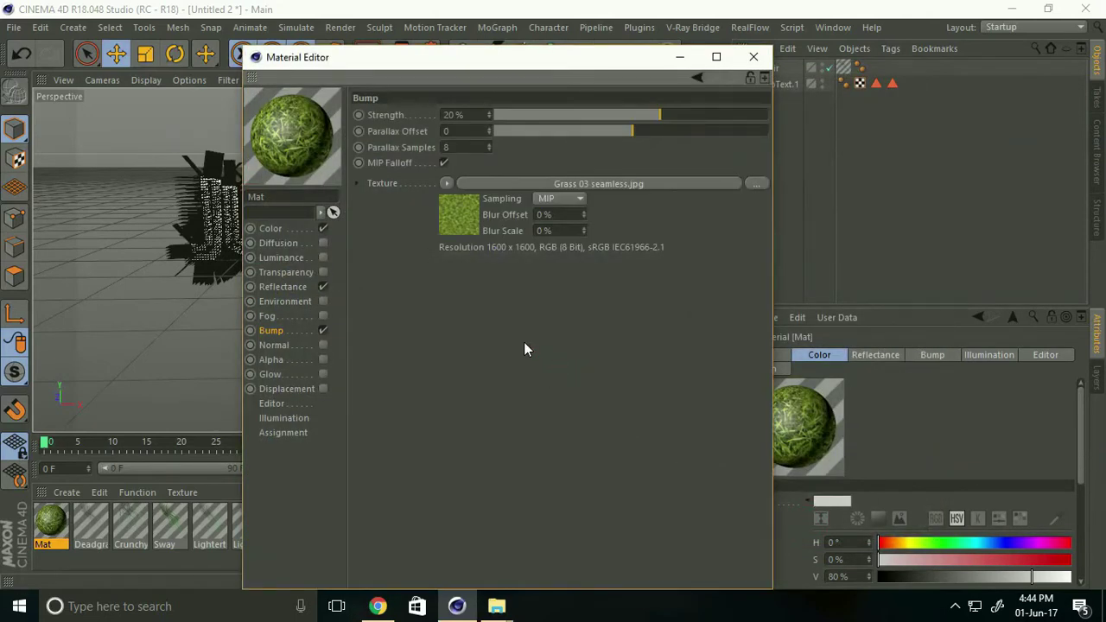
{"action": "left_click", "coordinate": [472, 115]}
{"action": "type", "text": "30"}
{"action": "key", "text": "Return"}
Step: Apply the Mat material to the MoText.1 title
{"action": "left_click", "coordinate": [753, 57]}
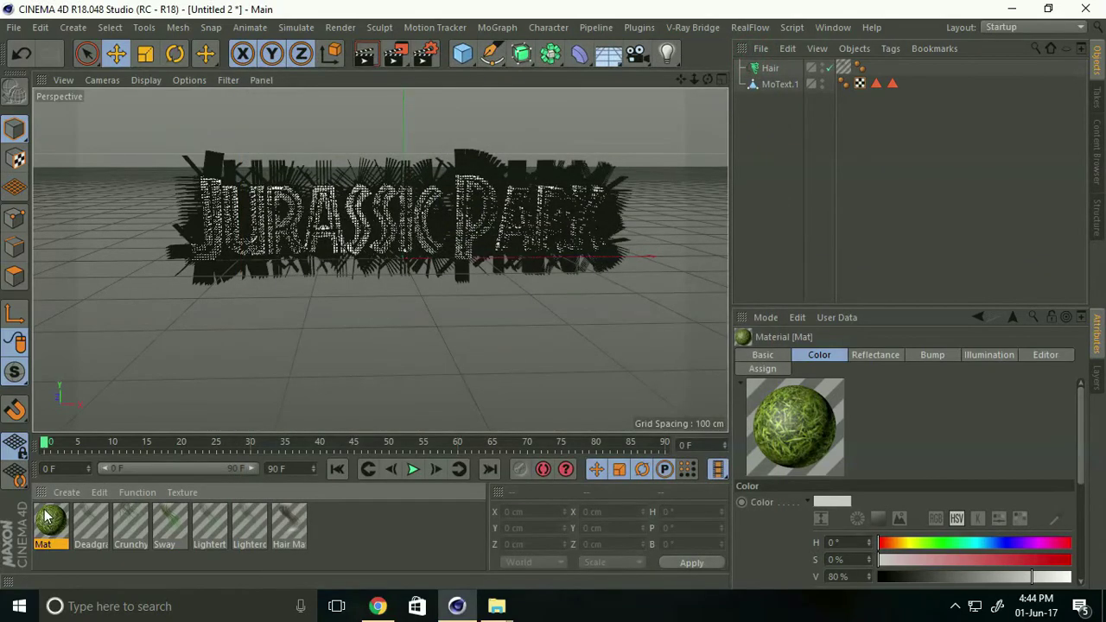
{"action": "left_click_drag", "start_coordinate": [49, 516], "coordinate": [346, 240]}
{"action": "left_click_drag", "start_coordinate": [637, 88], "coordinate": [773, 84]}
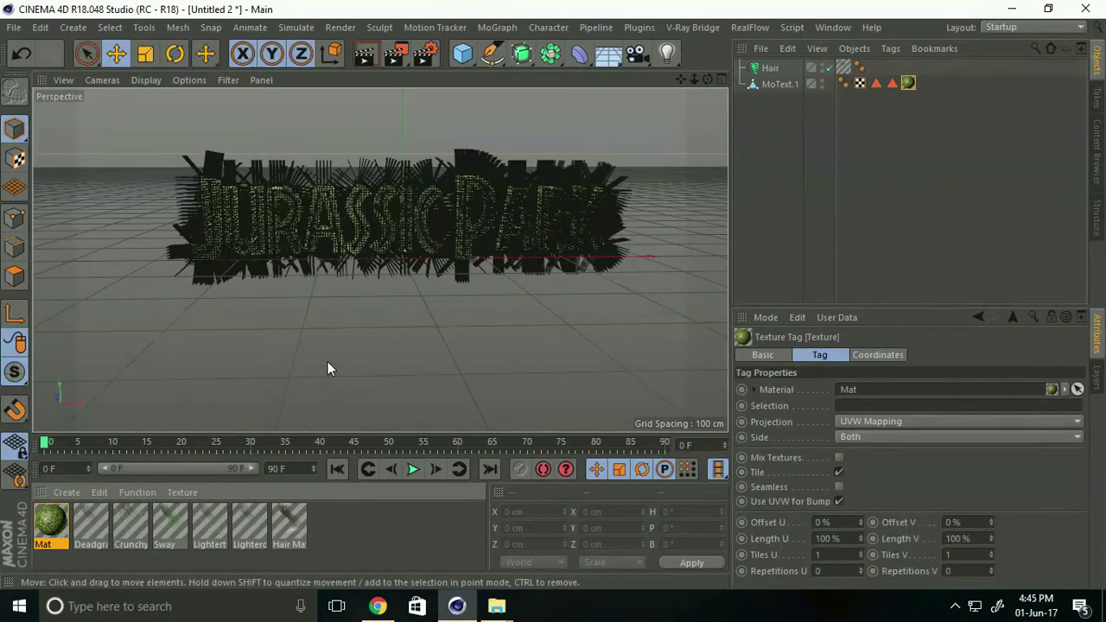
{"action": "left_click_drag", "start_coordinate": [362, 349], "coordinate": [325, 356], "text": "alt"}
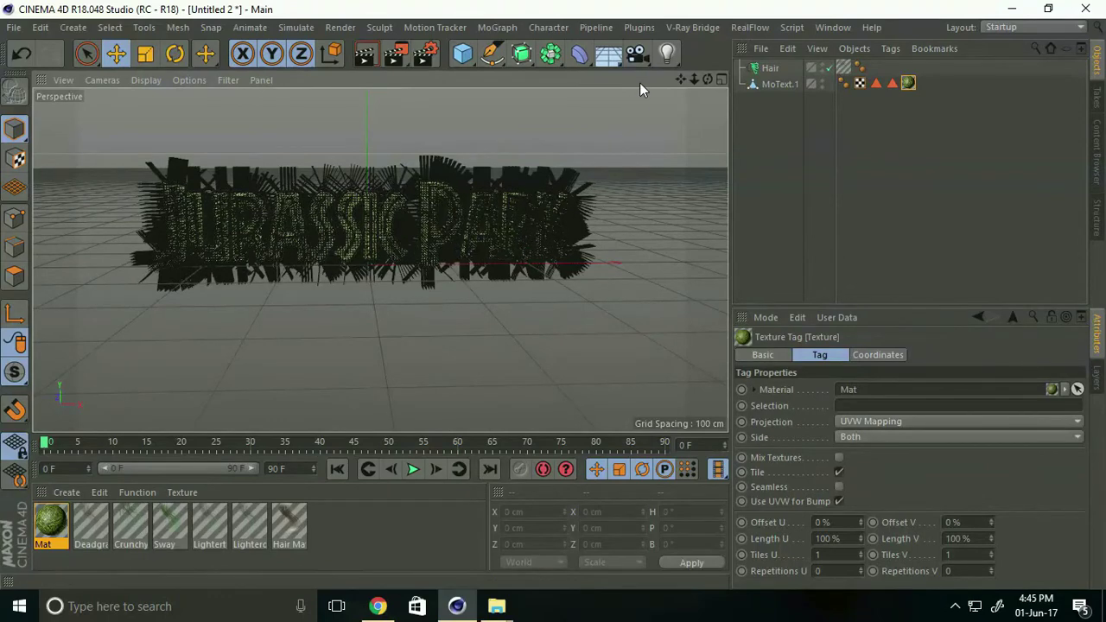
Step: Add a light behind and right of the text with Shadow Maps (Soft)
{"action": "left_click_drag", "start_coordinate": [668, 54], "coordinate": [710, 78]}
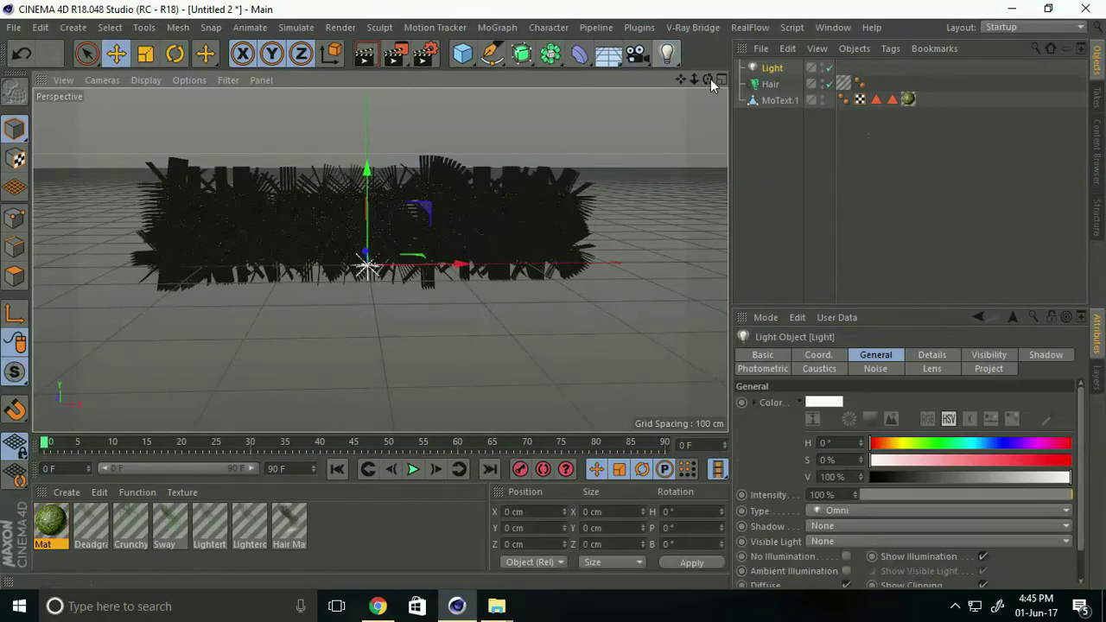
{"action": "left_click_drag", "start_coordinate": [499, 295], "coordinate": [438, 340], "text": "alt"}
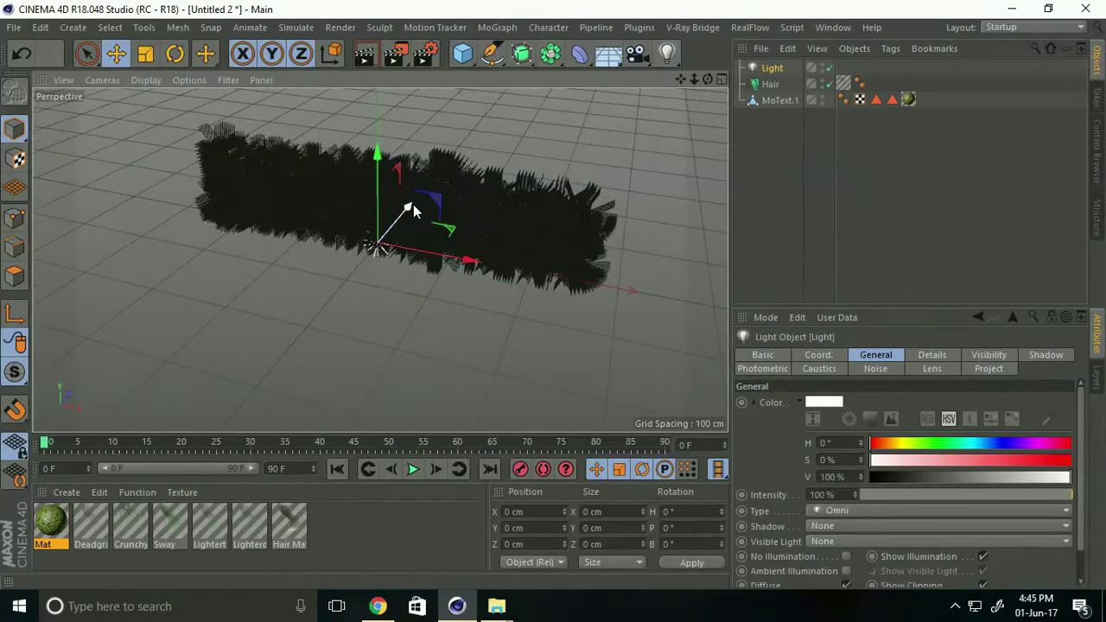
{"action": "left_click_drag", "start_coordinate": [413, 205], "coordinate": [371, 259]}
{"action": "mouse_move", "coordinate": [323, 218]}
{"action": "left_mouse_down"}
{"action": "mouse_move", "coordinate": [322, 152]}
{"action": "mouse_move", "coordinate": [323, 162]}
{"action": "left_mouse_up"}
{"action": "mouse_move", "coordinate": [367, 269]}
{"action": "left_mouse_down", "text": "alt"}
{"action": "mouse_move", "coordinate": [403, 259]}
{"action": "mouse_move", "coordinate": [615, 269]}
{"action": "left_mouse_up", "text": "alt"}
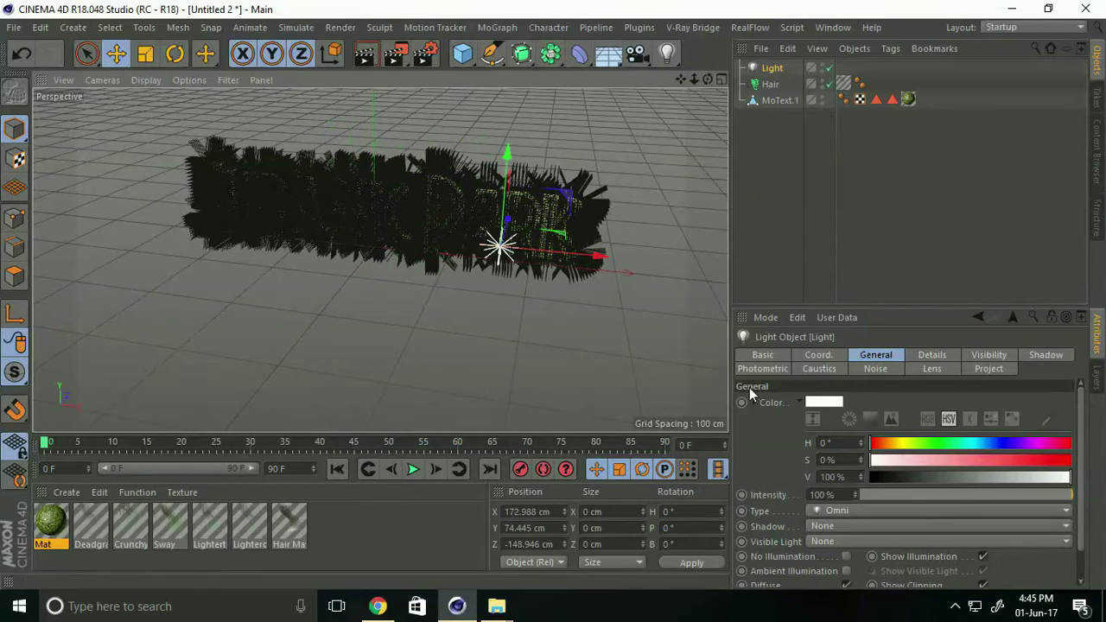
{"action": "left_click", "coordinate": [818, 527]}
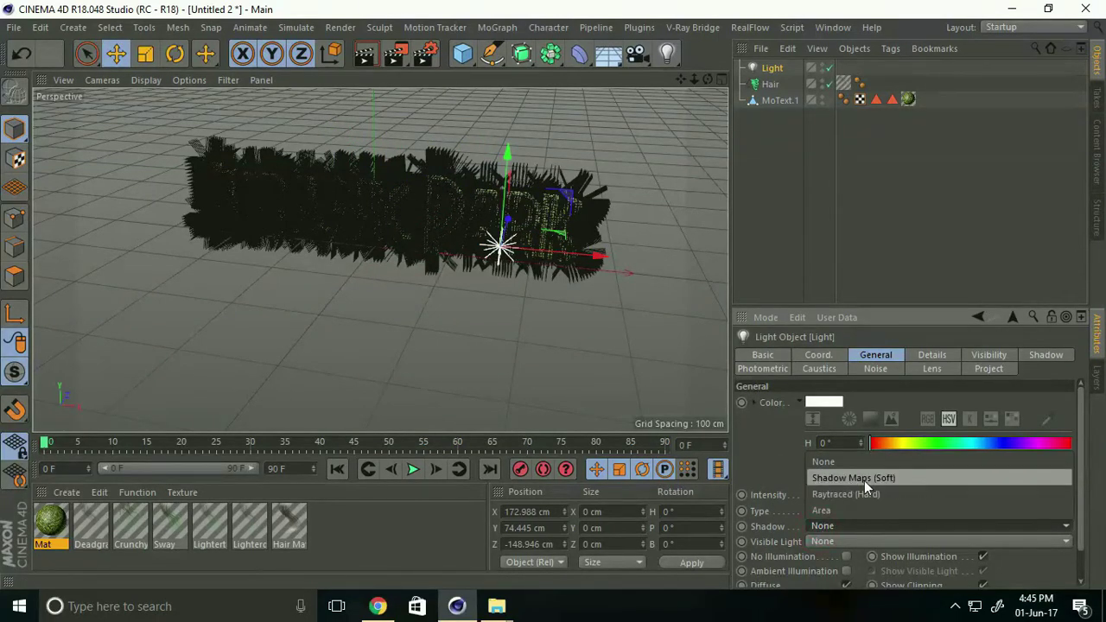
{"action": "left_click", "coordinate": [889, 480]}
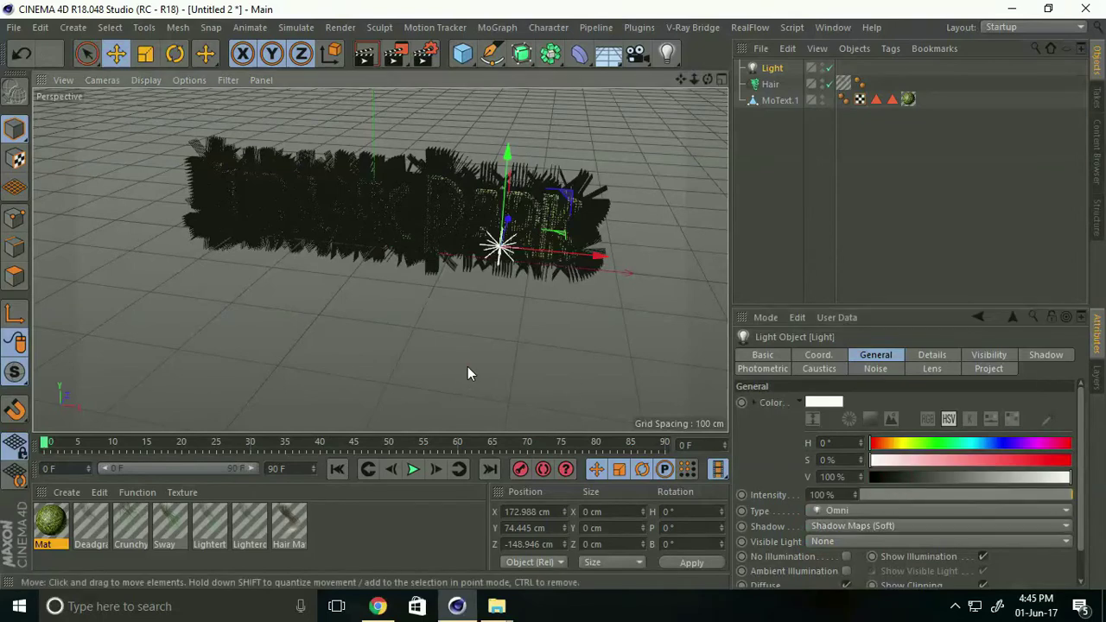
Step: Duplicate the light as Light.1 and place it left of the text
{"action": "left_click_drag", "start_coordinate": [467, 366], "coordinate": [504, 352], "text": "alt"}
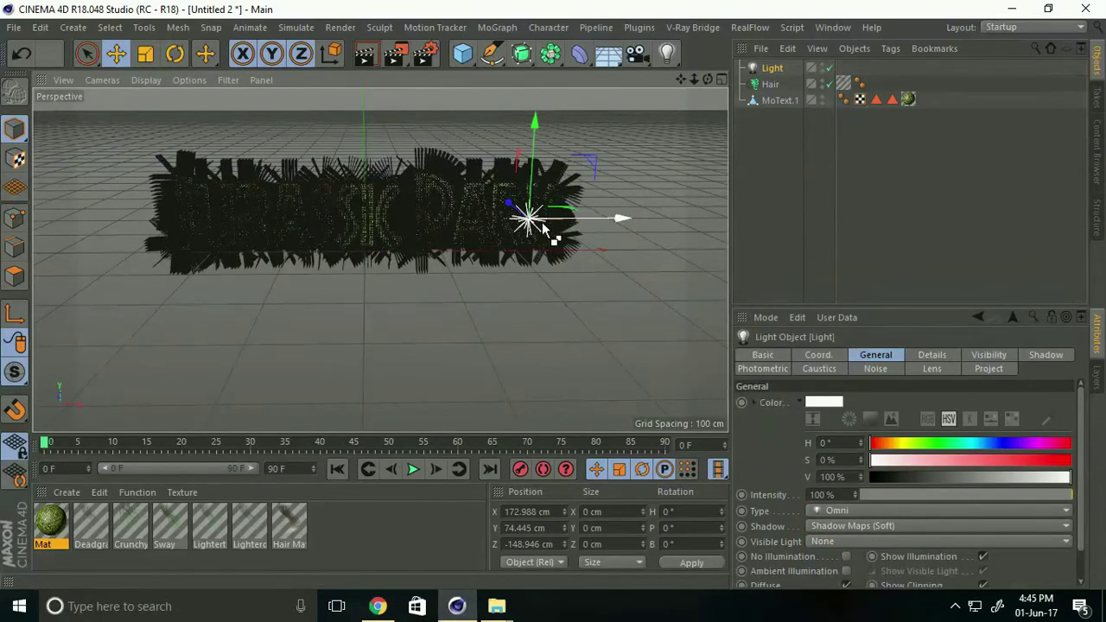
{"action": "key", "text": "ctrl+c"}
{"action": "key", "text": "ctrl+v"}
{"action": "left_click_drag", "start_coordinate": [620, 218], "coordinate": [267, 246]}
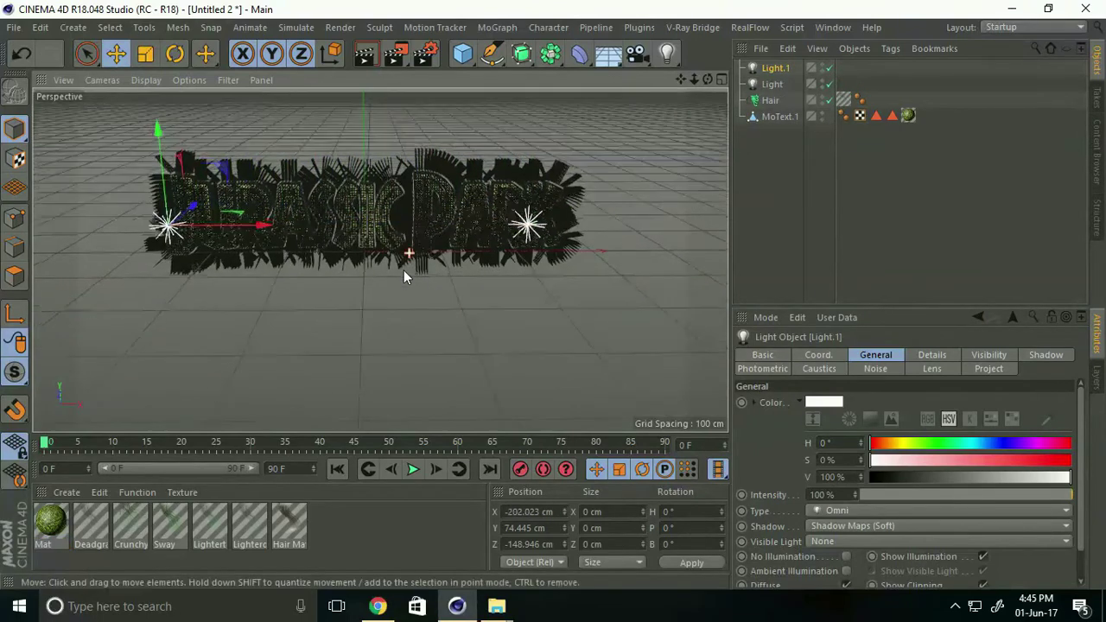
Step: Duplicate another light, Light.2, and position it above and in front of the text
{"action": "left_click_drag", "start_coordinate": [403, 270], "coordinate": [361, 307], "text": "alt"}
{"action": "key", "text": "ctrl+c"}
{"action": "key", "text": "ctrl+v"}
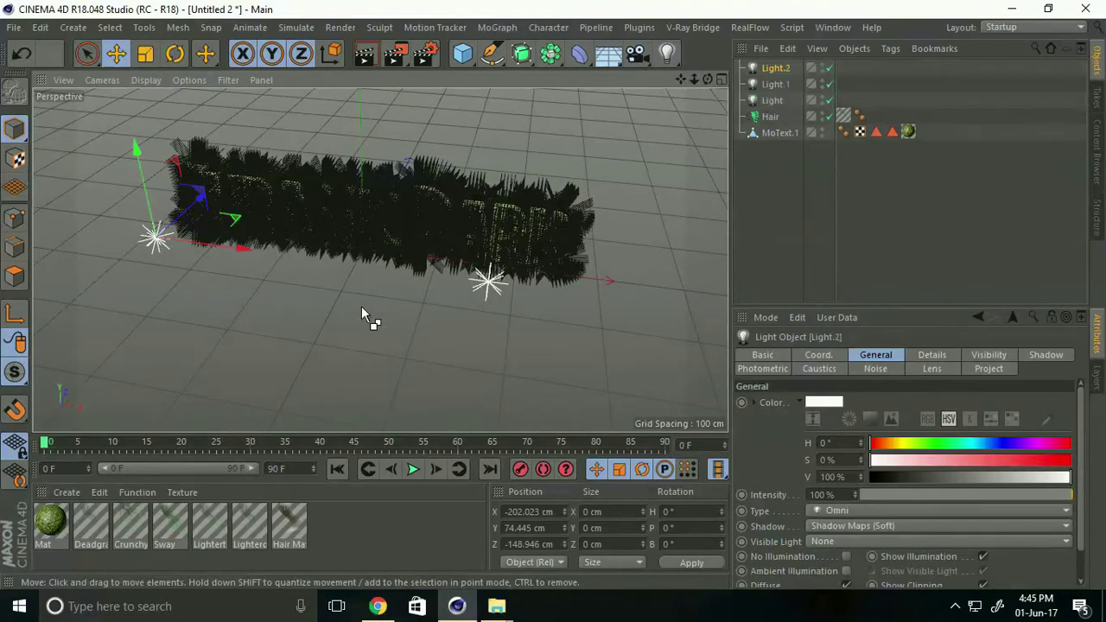
{"action": "left_click_drag", "start_coordinate": [248, 250], "coordinate": [431, 300]}
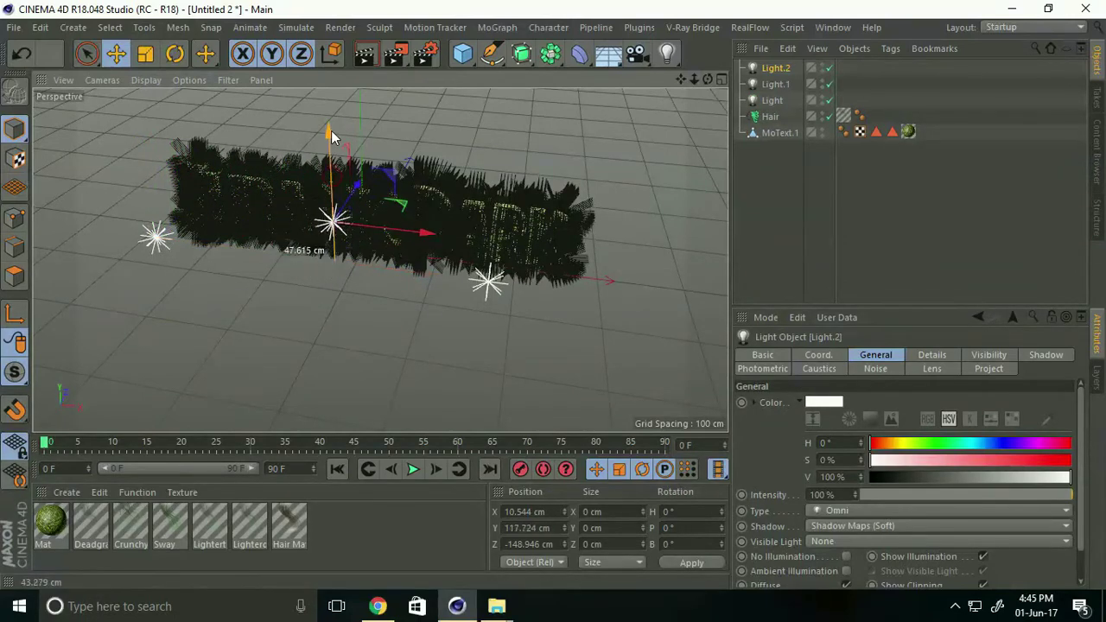
{"action": "left_click_drag", "start_coordinate": [333, 177], "coordinate": [328, 104]}
{"action": "mouse_move", "coordinate": [553, 293]}
{"action": "left_mouse_down", "text": "alt"}
{"action": "mouse_move", "coordinate": [368, 259]}
{"action": "mouse_move", "coordinate": [357, 192]}
{"action": "left_mouse_up", "text": "alt"}
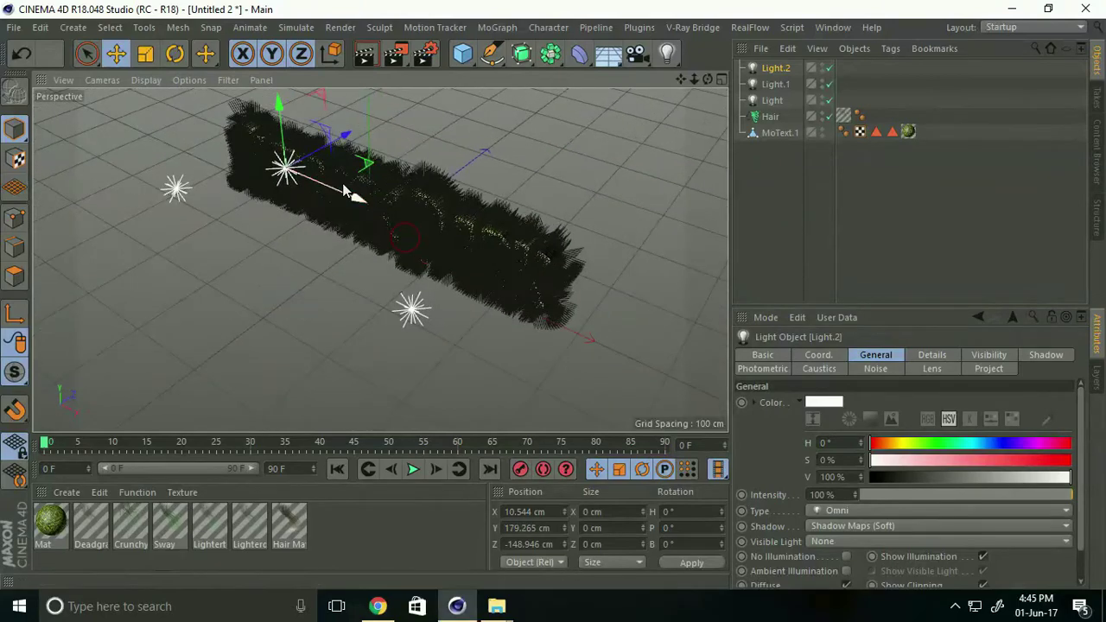
{"action": "mouse_move", "coordinate": [348, 140]}
{"action": "left_mouse_down"}
{"action": "mouse_move", "coordinate": [411, 104]}
{"action": "mouse_move", "coordinate": [417, 173]}
{"action": "mouse_move", "coordinate": [480, 129]}
{"action": "mouse_move", "coordinate": [504, 132]}
{"action": "mouse_move", "coordinate": [437, 134]}
{"action": "mouse_move", "coordinate": [423, 295]}
{"action": "mouse_move", "coordinate": [399, 284]}
{"action": "mouse_move", "coordinate": [436, 288]}
{"action": "left_mouse_up"}
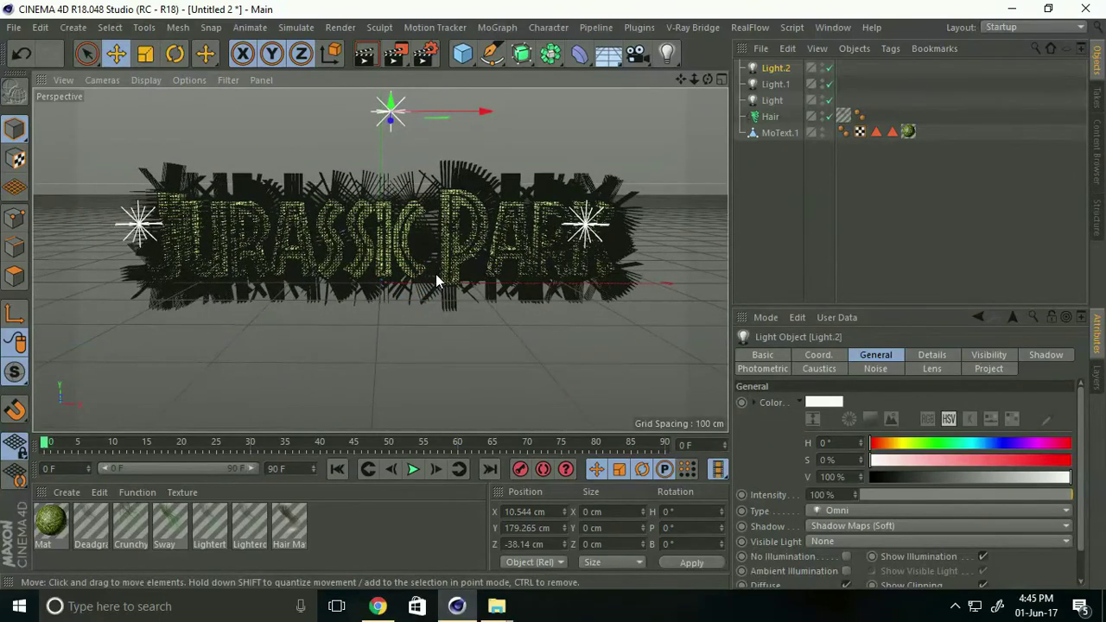
Step: Create material Mat.1 and pick the dinosaur jungle image for its colour texture
{"action": "left_click", "coordinate": [68, 492]}
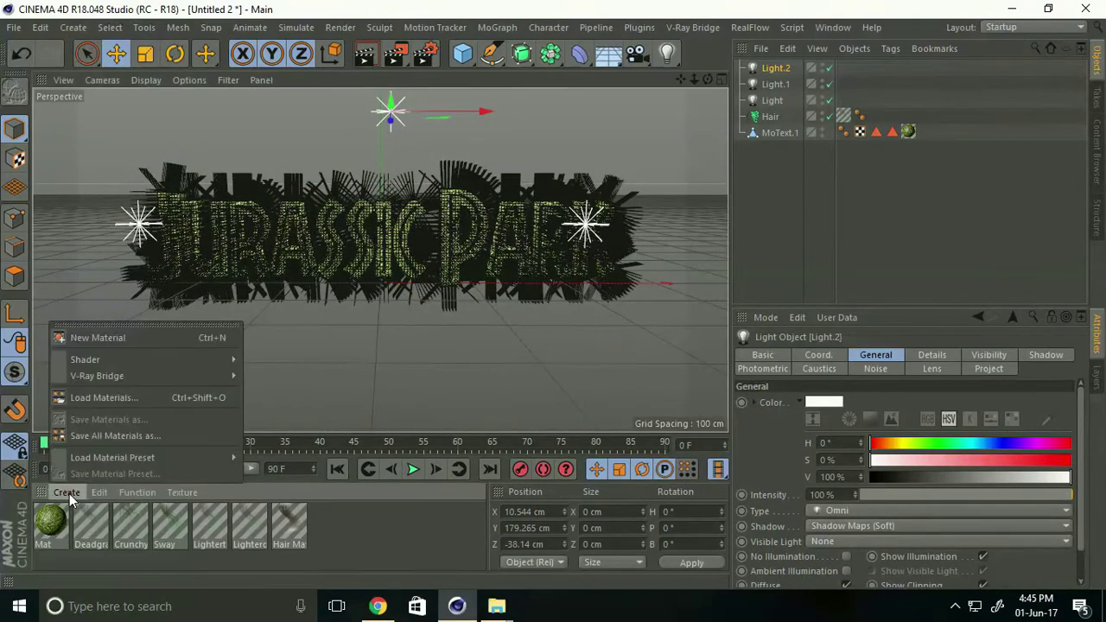
{"action": "left_click", "coordinate": [109, 336]}
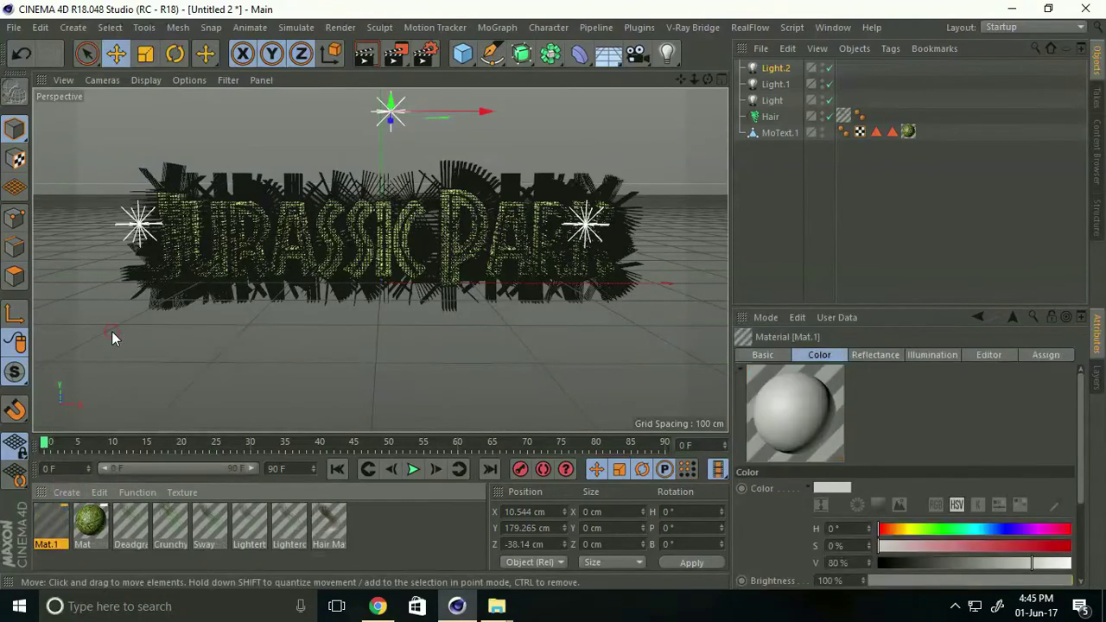
{"action": "double_click", "coordinate": [52, 525]}
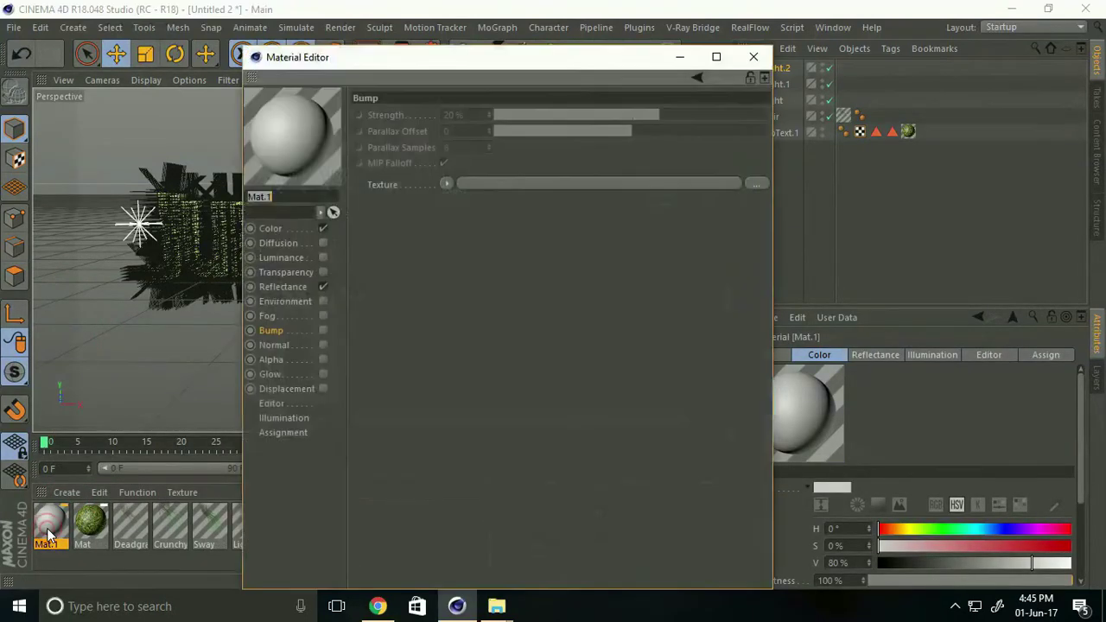
{"action": "left_click", "coordinate": [271, 230]}
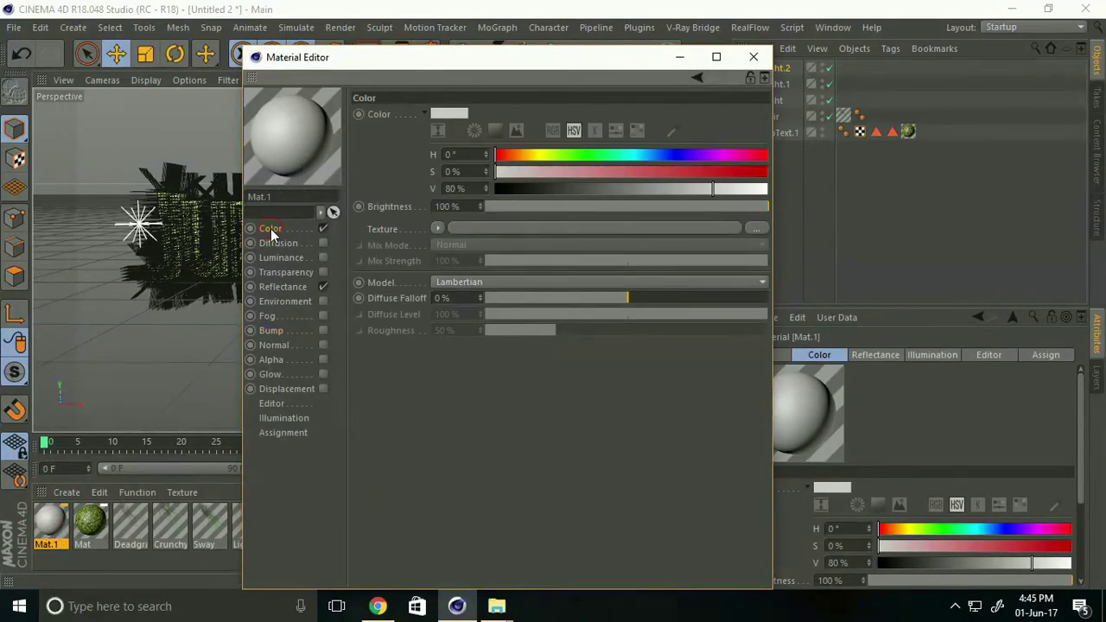
{"action": "left_click", "coordinate": [467, 227]}
{"action": "left_click", "coordinate": [432, 216]}
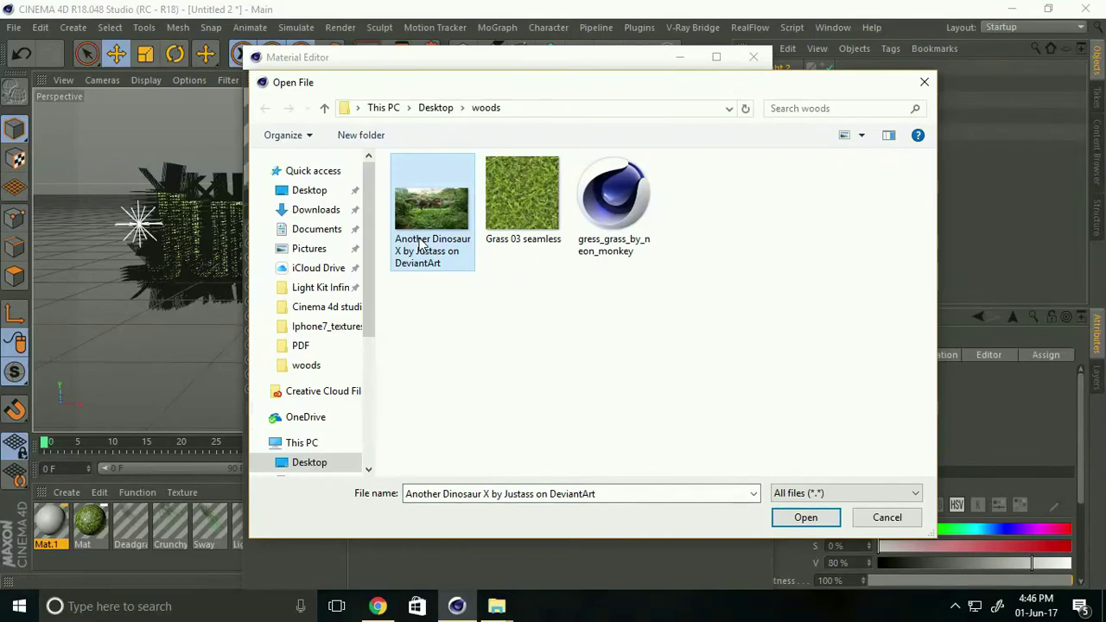
{"action": "left_click", "coordinate": [497, 605]}
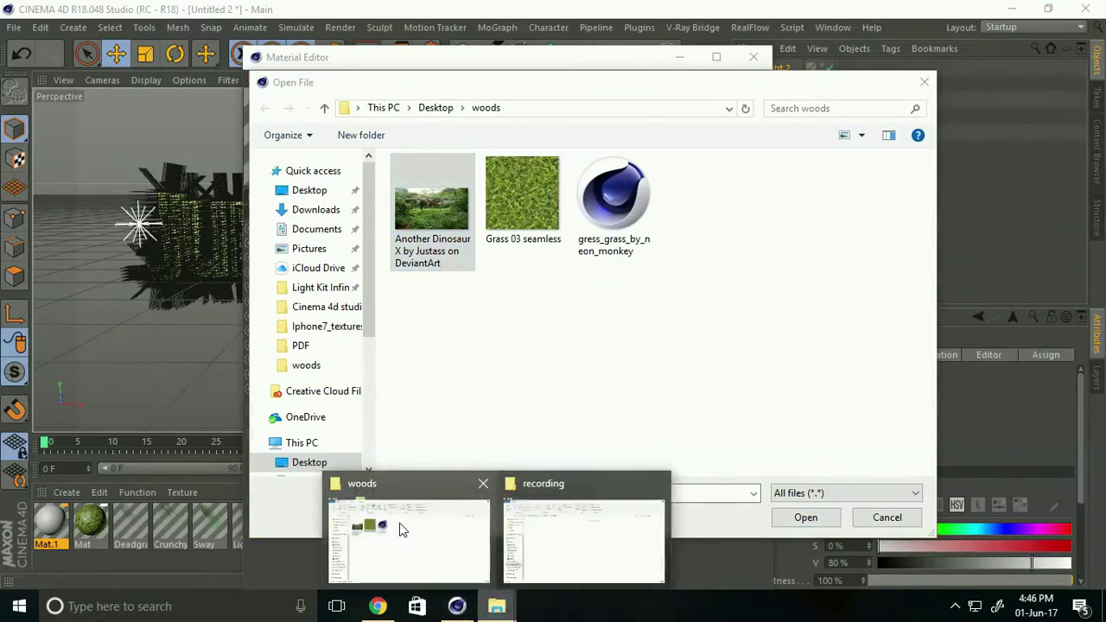
Step: Preview the dinosaur jungle image in Windows Photo Viewer, then close it and minimize Explorer
{"action": "left_click", "coordinate": [657, 484]}
{"action": "left_click", "coordinate": [516, 523]}
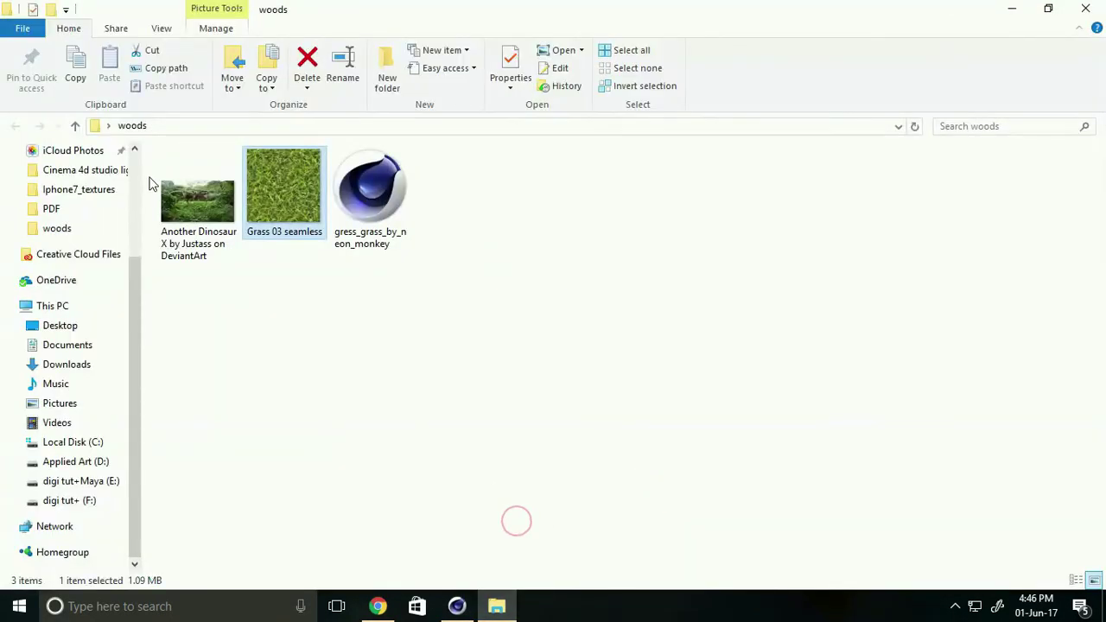
{"action": "double_click", "coordinate": [193, 209]}
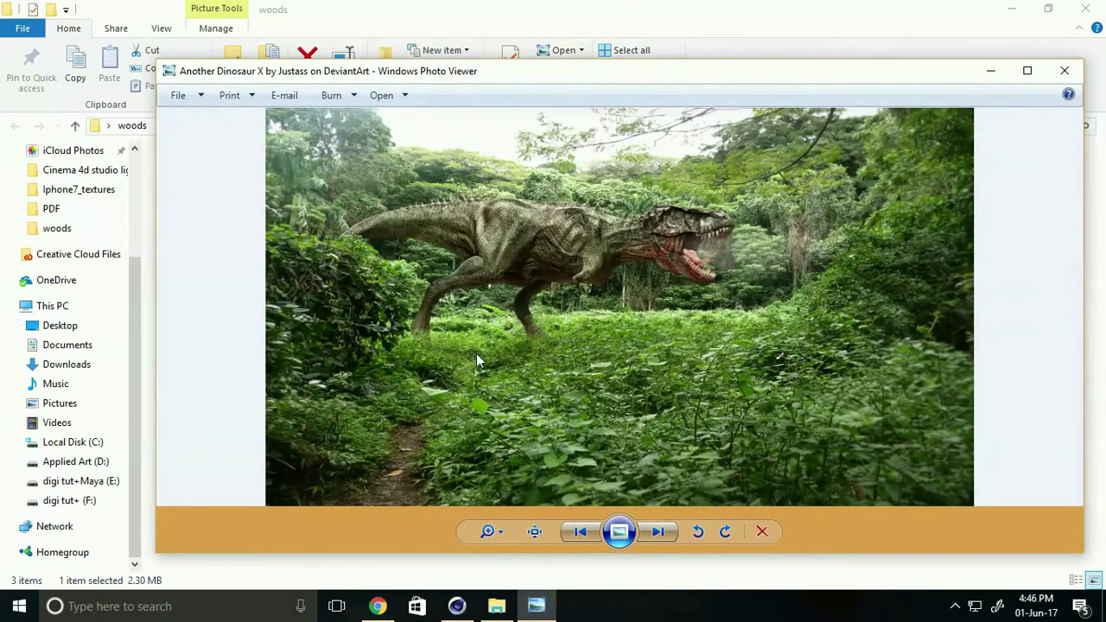
{"action": "left_click", "coordinate": [1064, 70]}
{"action": "left_click", "coordinate": [488, 608]}
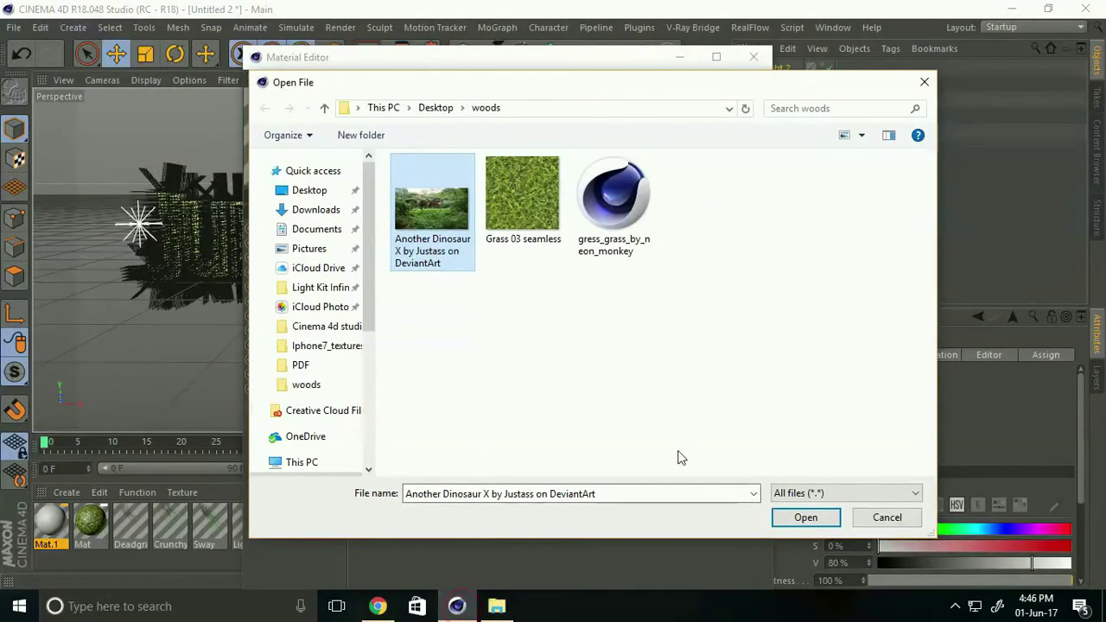
Step: Confirm the dinosaur image as Mat.1's colour texture without copying it into the project
{"action": "left_click", "coordinate": [788, 516]}
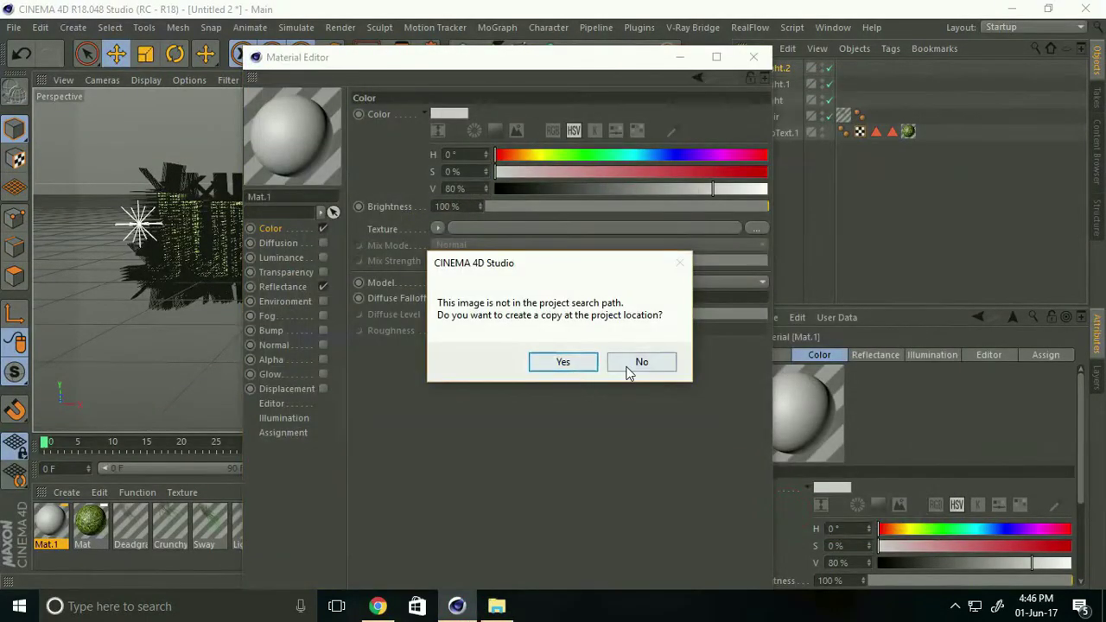
{"action": "left_click", "coordinate": [566, 363]}
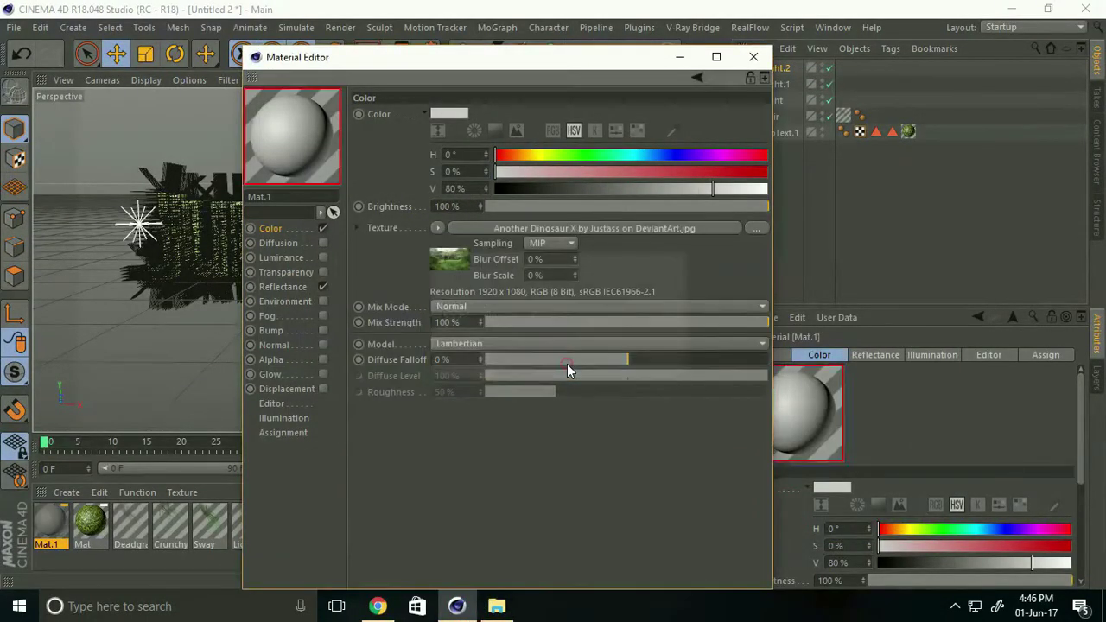
{"action": "left_click", "coordinate": [753, 57]}
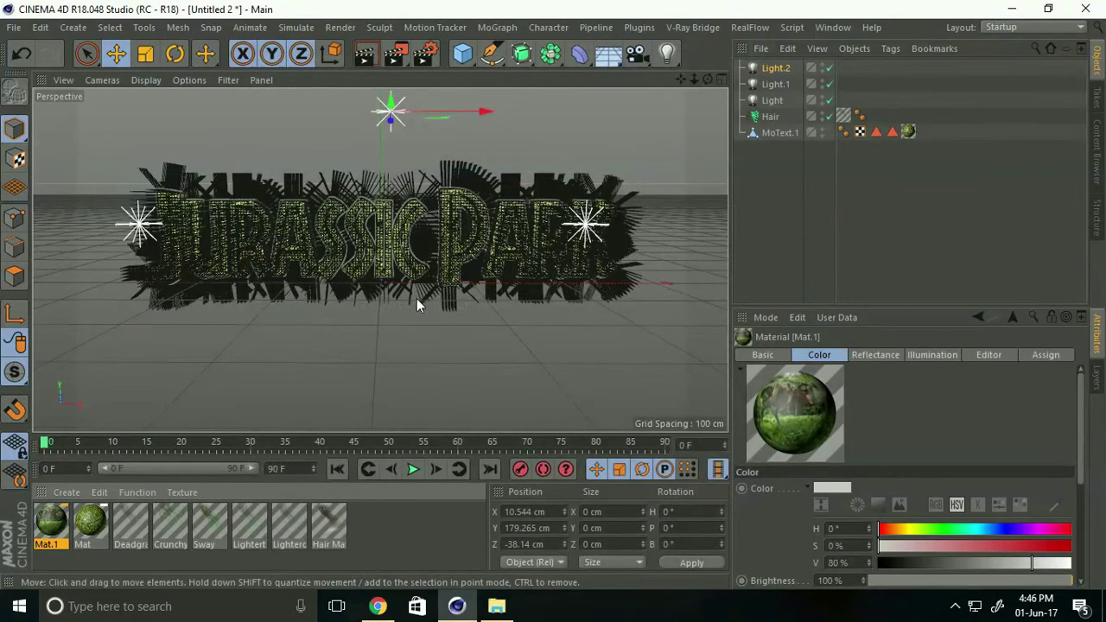
Step: Enable Bump on Mat.1 and load 'Another Dinosaur X by Justass on DeviantArt' as its texture
{"action": "double_click", "coordinate": [50, 527]}
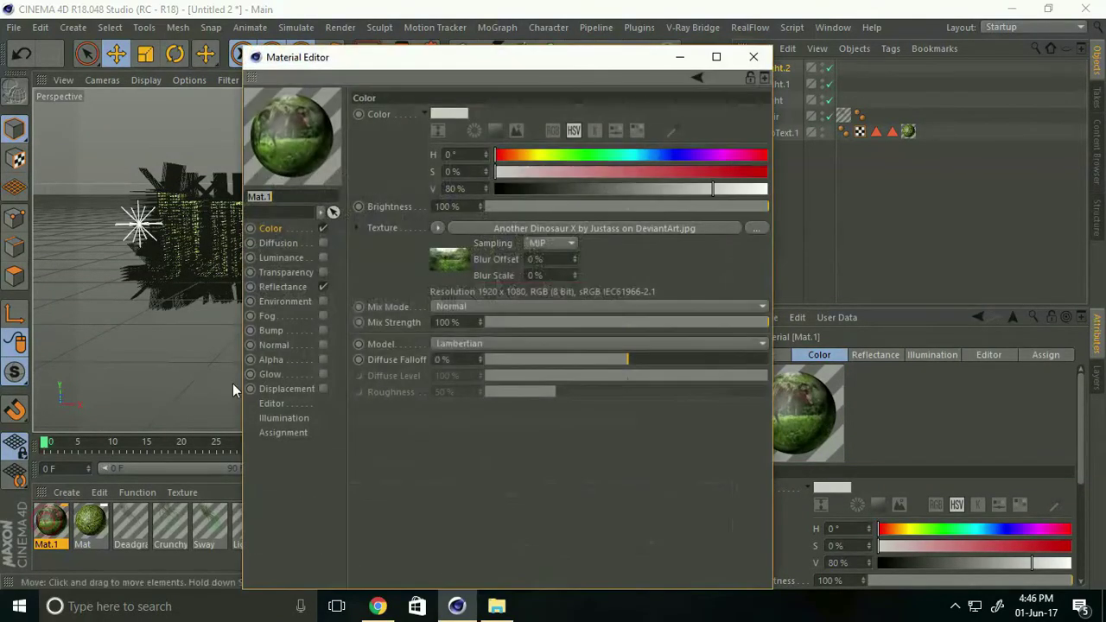
{"action": "left_click", "coordinate": [329, 331]}
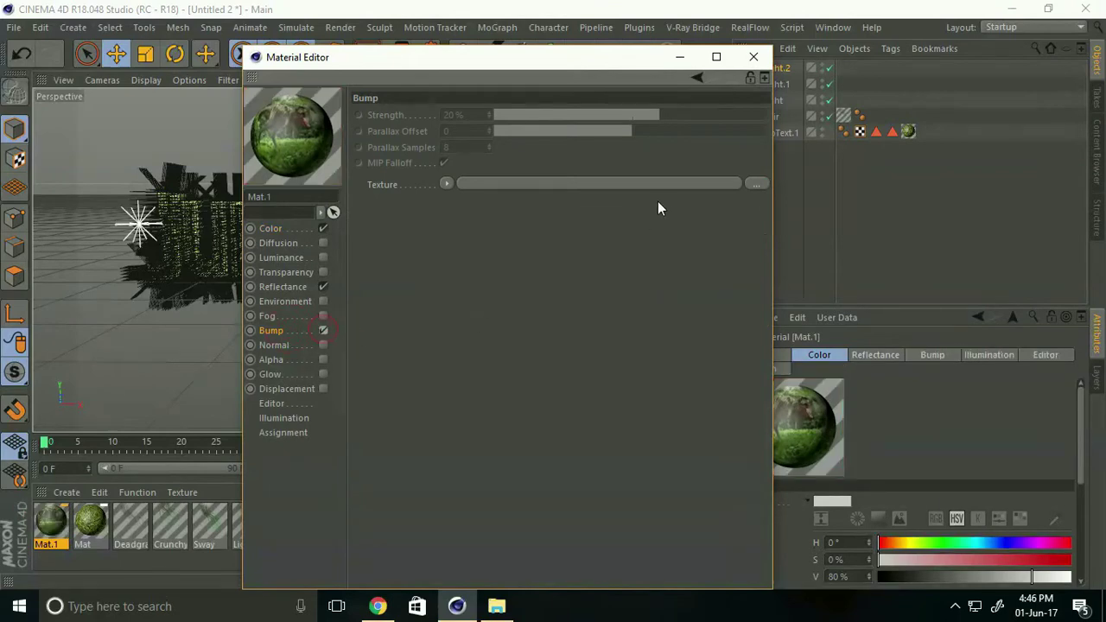
{"action": "left_click", "coordinate": [688, 181]}
{"action": "left_click", "coordinate": [422, 181]}
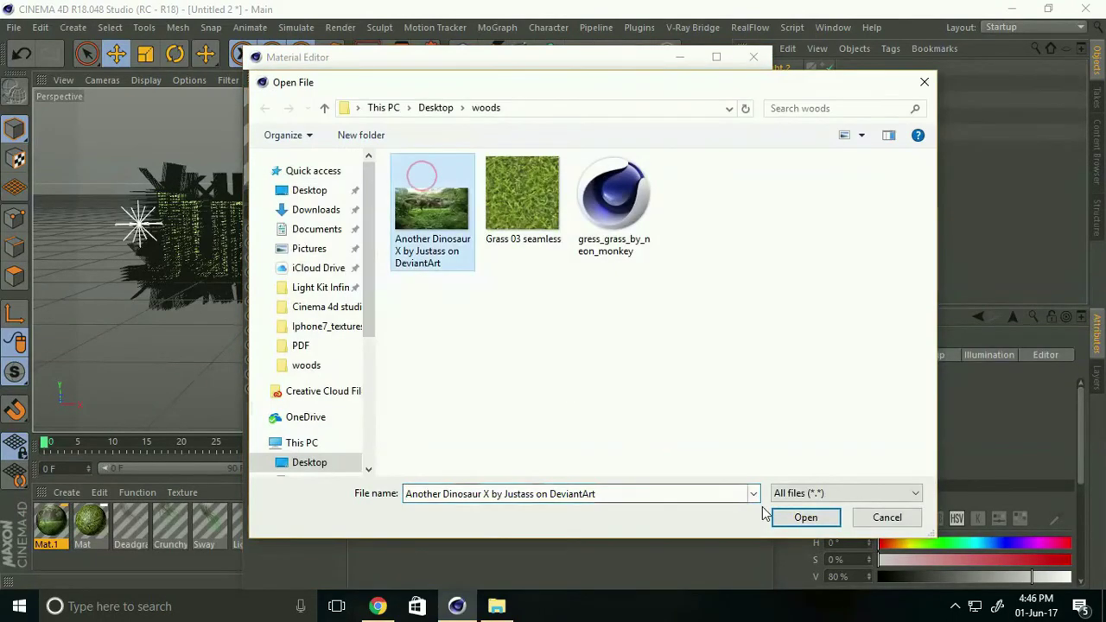
{"action": "left_click", "coordinate": [786, 517]}
{"action": "left_click", "coordinate": [556, 359]}
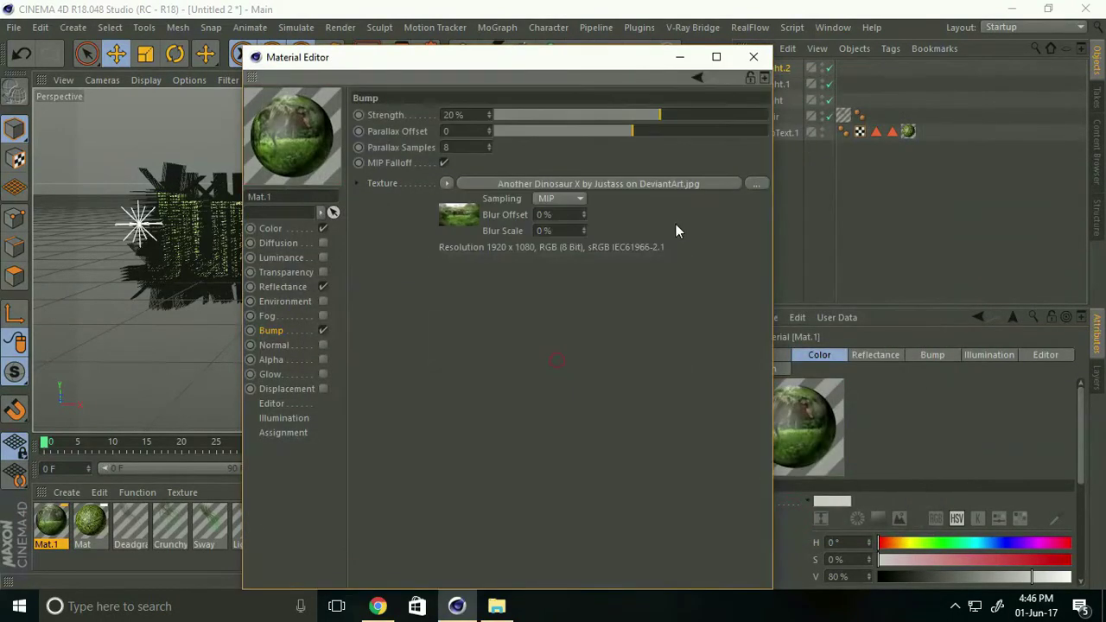
{"action": "left_click", "coordinate": [753, 57]}
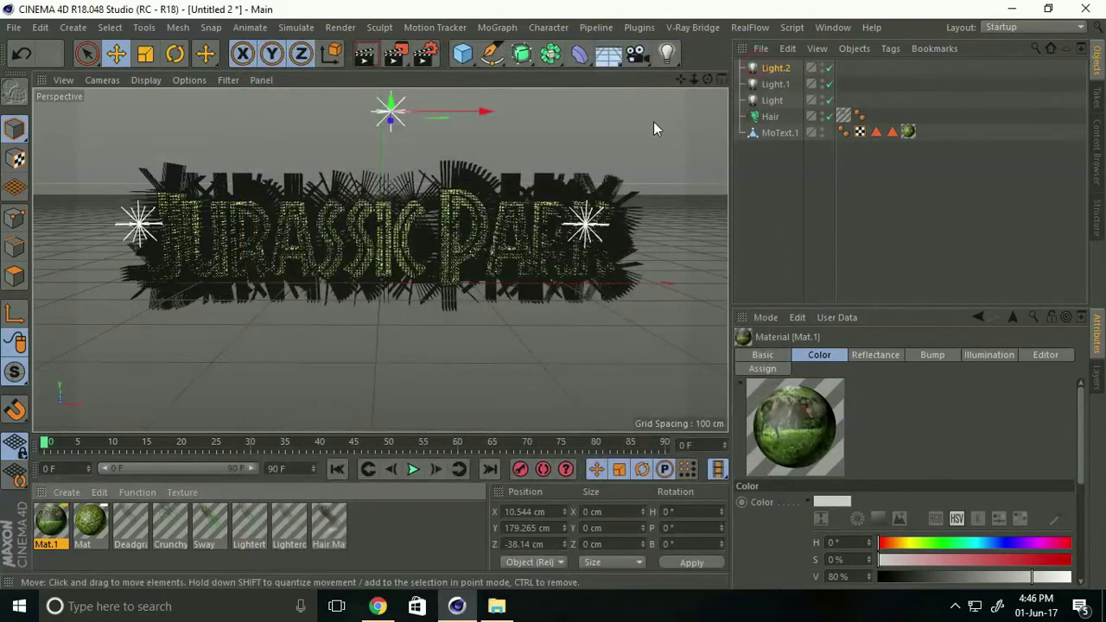
Step: Add a Background object and drag Mat.1 onto it to show the jungle image
{"action": "left_click", "coordinate": [612, 65]}
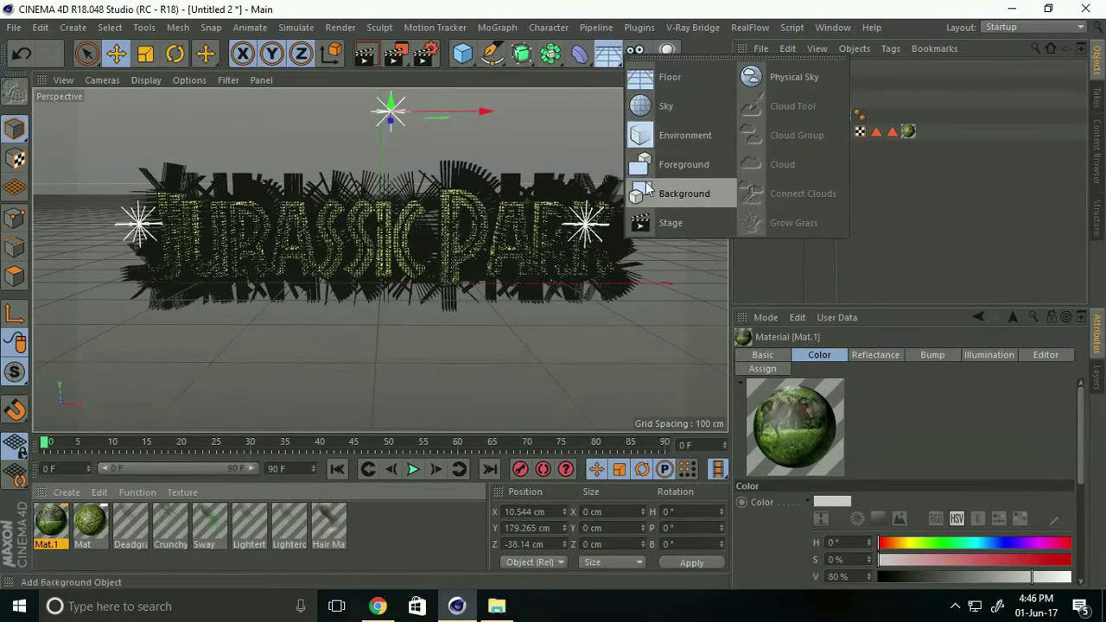
{"action": "left_click", "coordinate": [696, 194]}
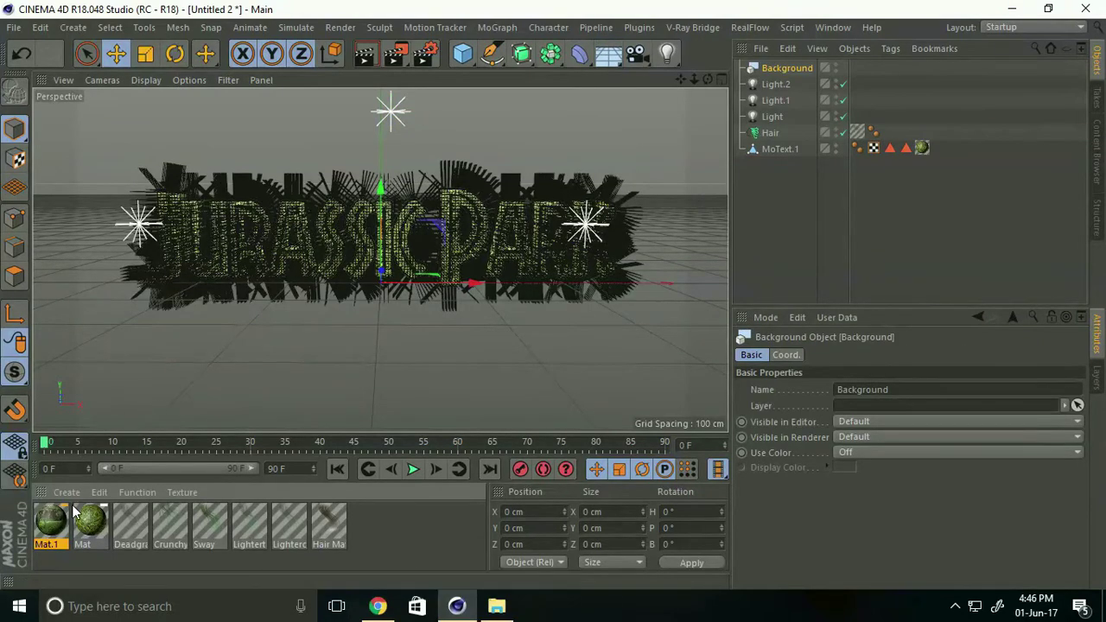
{"action": "left_click_drag", "start_coordinate": [61, 530], "coordinate": [792, 67]}
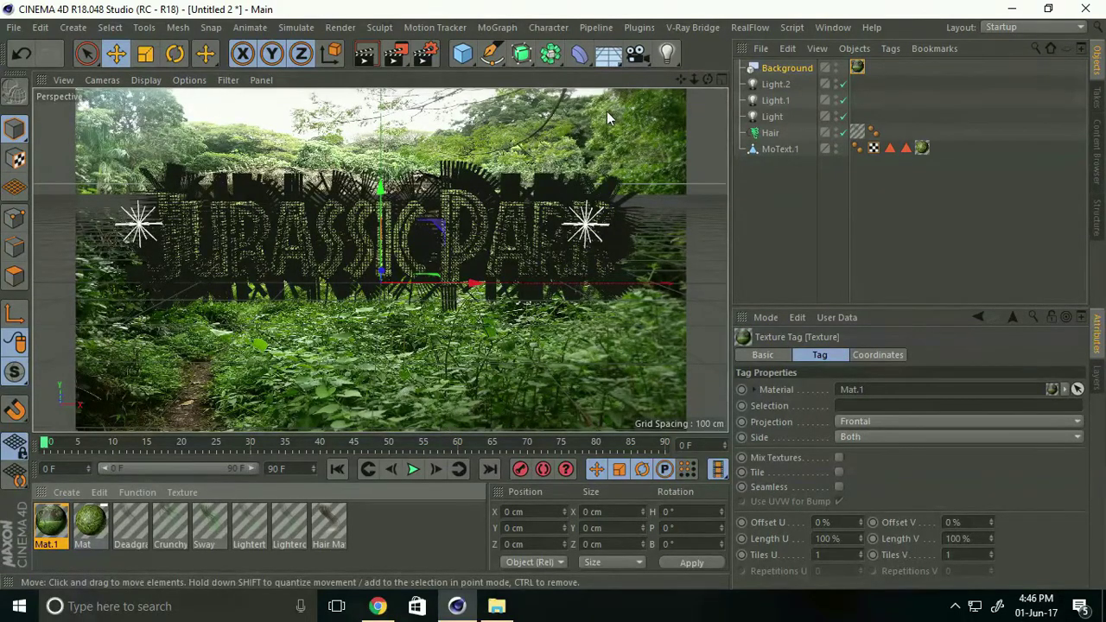
Step: Add a Floor object and lower it slightly on Y beneath the text
{"action": "left_click", "coordinate": [615, 59]}
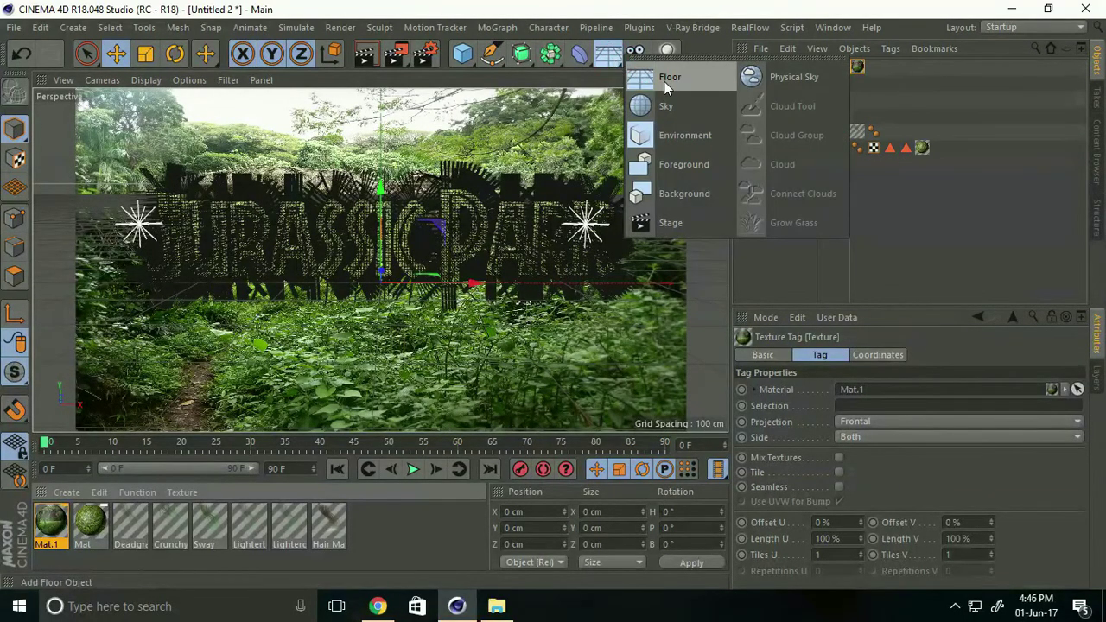
{"action": "left_click", "coordinate": [691, 87]}
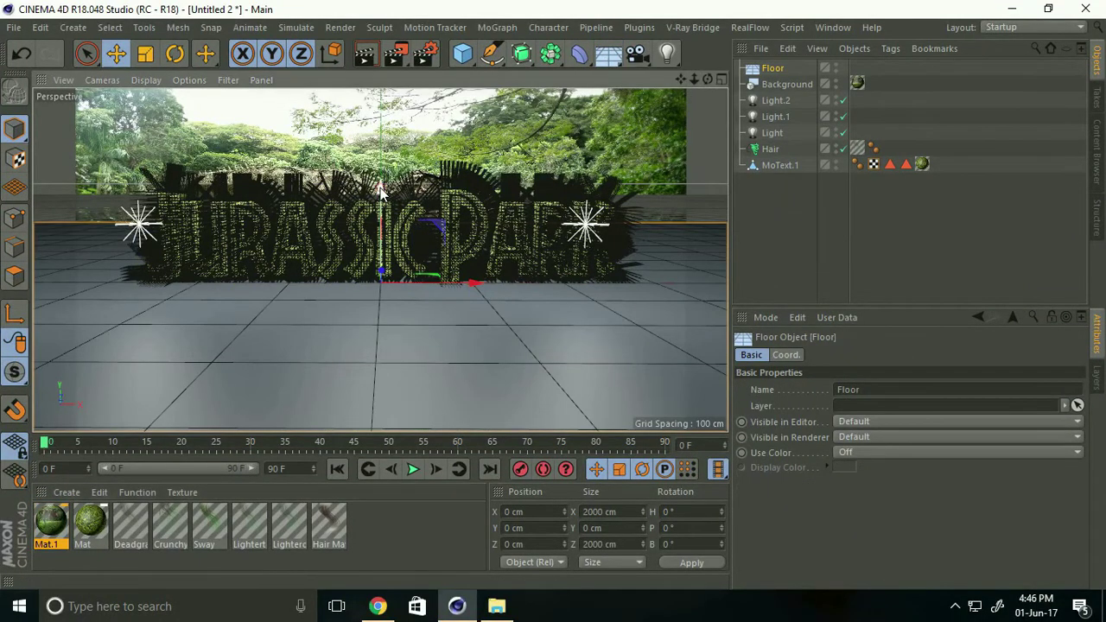
{"action": "left_click_drag", "start_coordinate": [379, 184], "coordinate": [384, 192]}
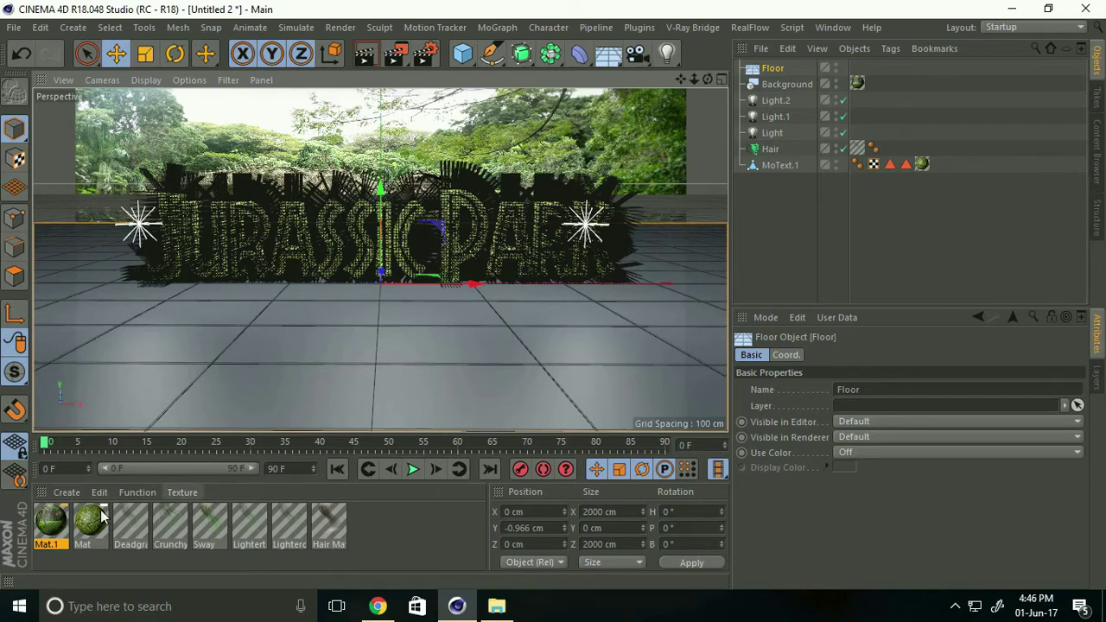
Step: Apply Mat.1 to the Floor and set its texture tag projection to Frontal
{"action": "left_click_drag", "start_coordinate": [52, 536], "coordinate": [772, 71]}
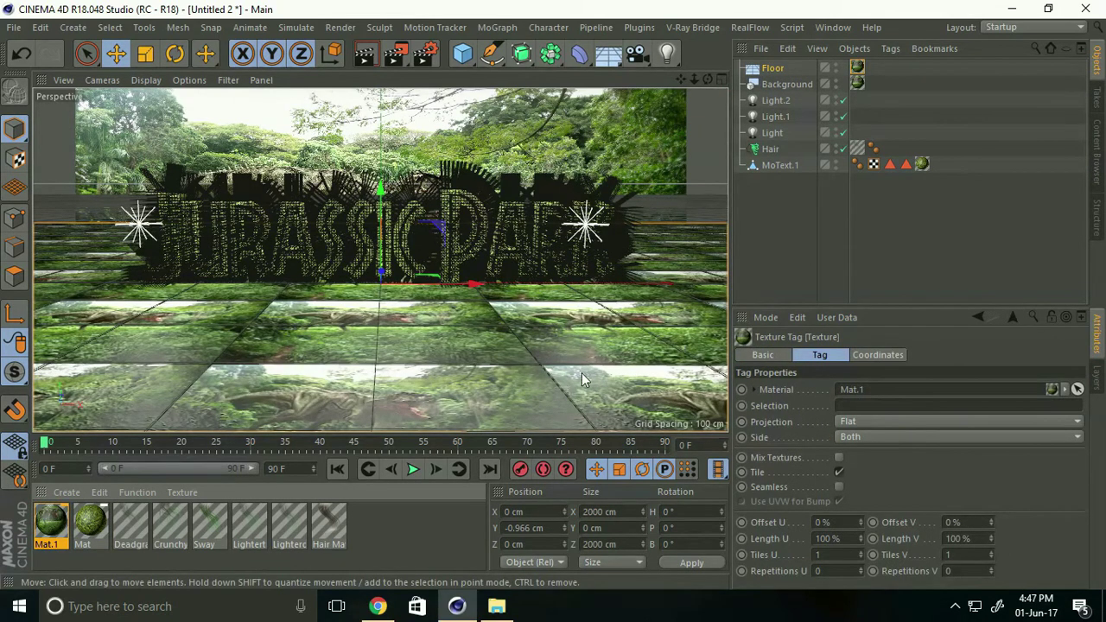
{"action": "left_click", "coordinate": [856, 69]}
{"action": "left_click_drag", "start_coordinate": [856, 71], "coordinate": [856, 83], "text": "ctrl"}
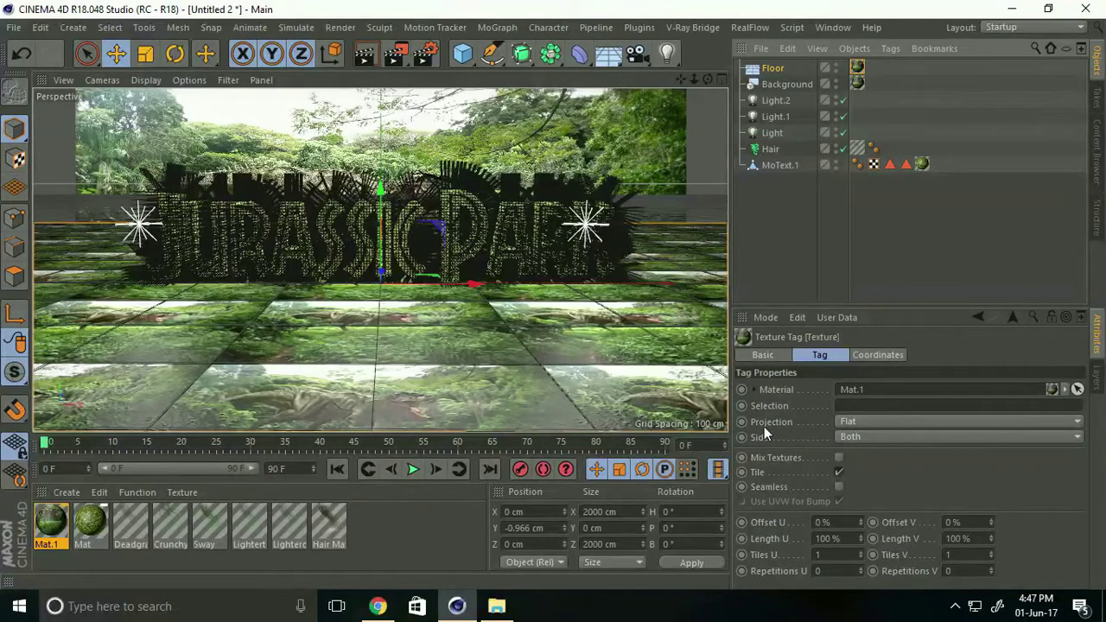
{"action": "left_click", "coordinate": [845, 422]}
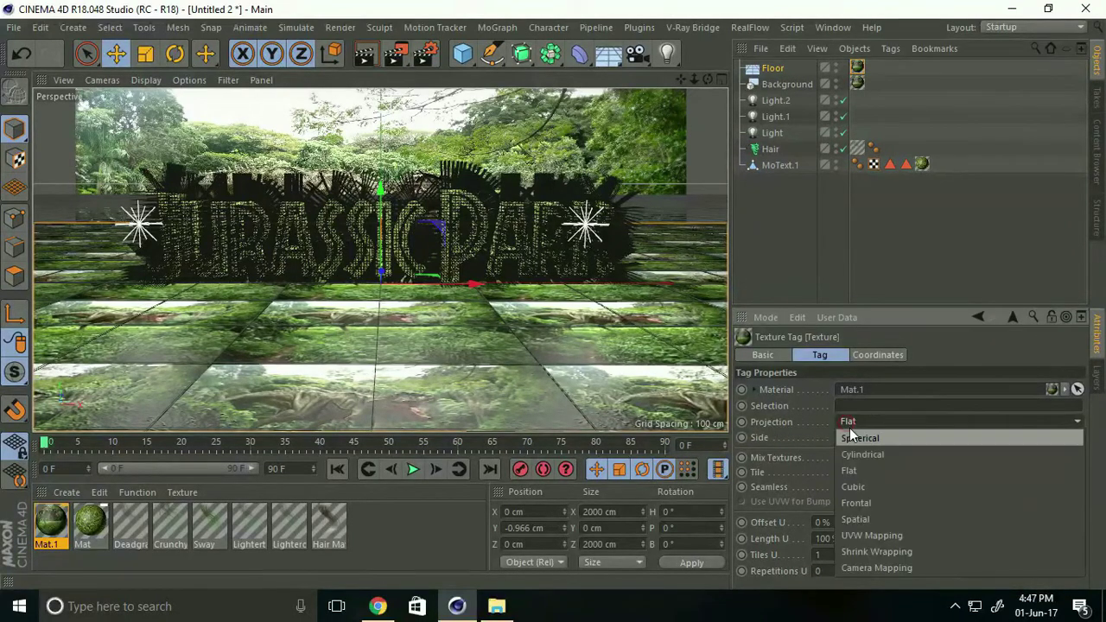
{"action": "left_click", "coordinate": [878, 503]}
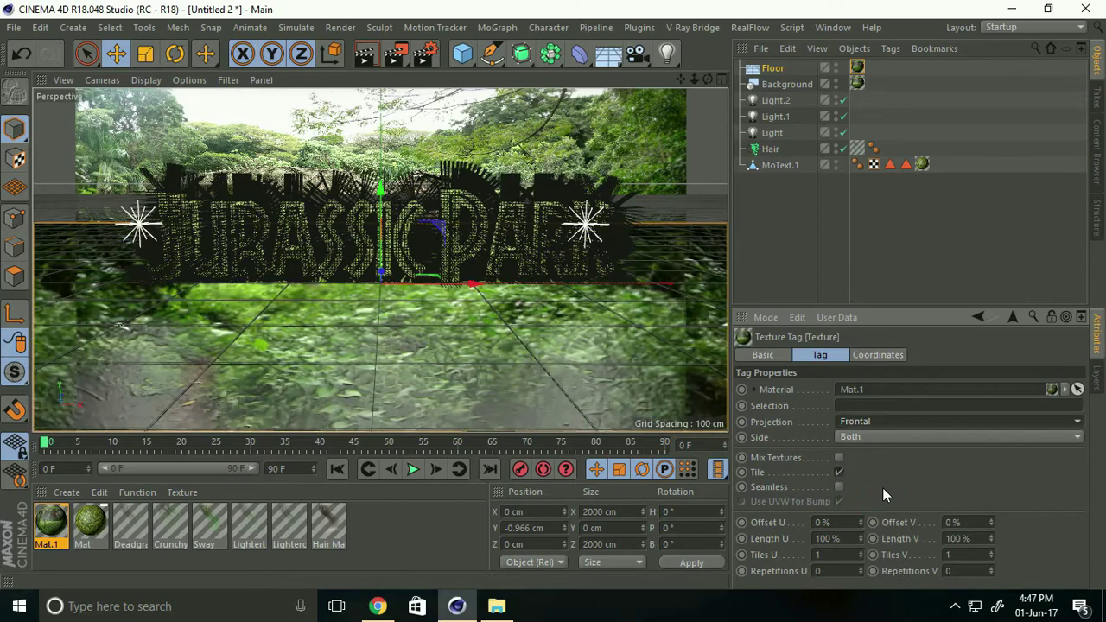
Step: Give the Floor a Compositing tag with Compositing Background enabled
{"action": "right_click", "coordinate": [776, 73]}
{"action": "mouse_move", "coordinate": [830, 21]}
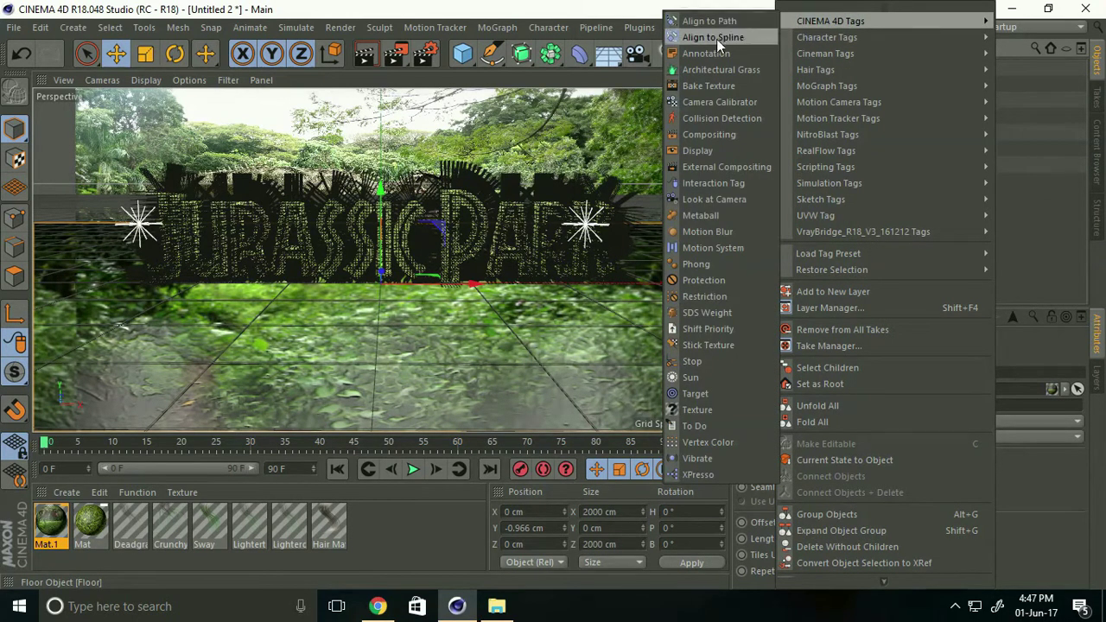
{"action": "left_click", "coordinate": [725, 134]}
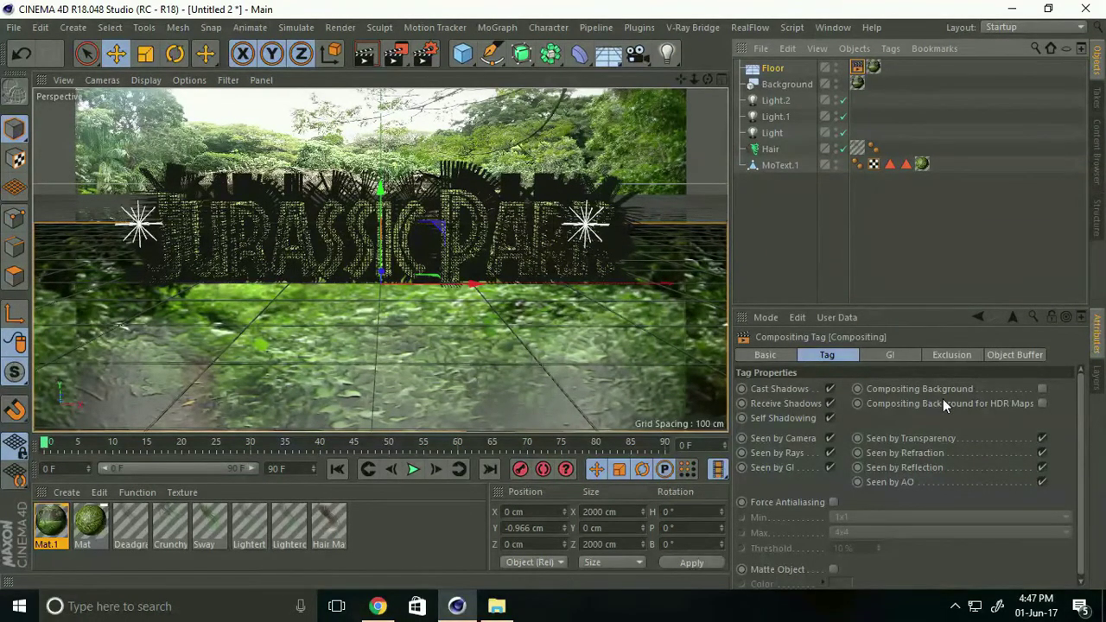
{"action": "left_click", "coordinate": [1043, 389]}
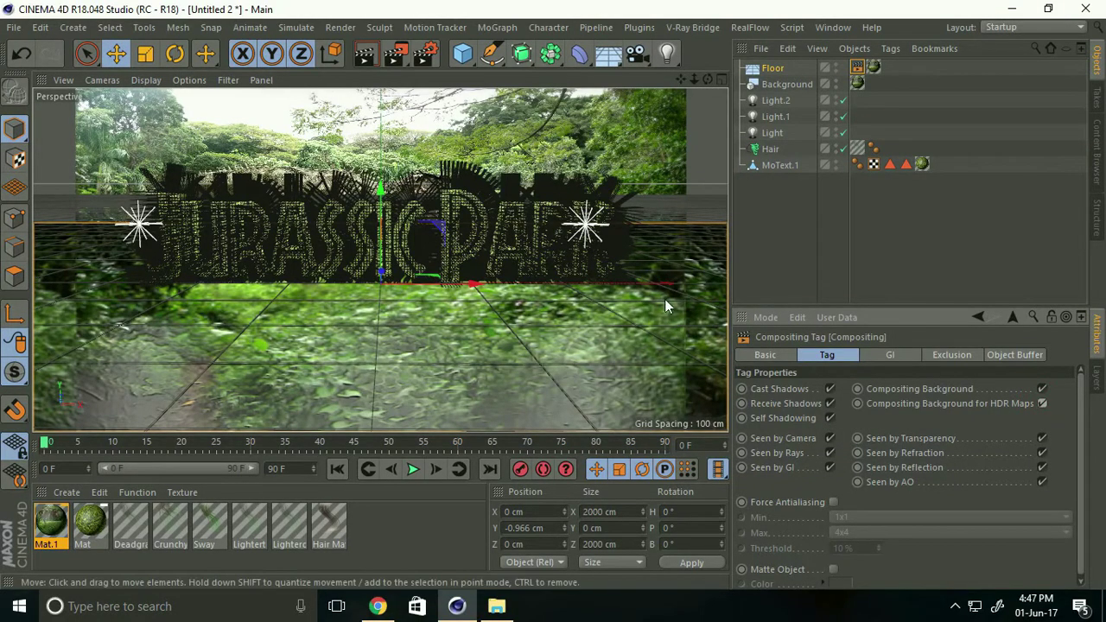
Step: Add Global Illumination and Ambient Occlusion effects in Render Settings
{"action": "left_click", "coordinate": [425, 54]}
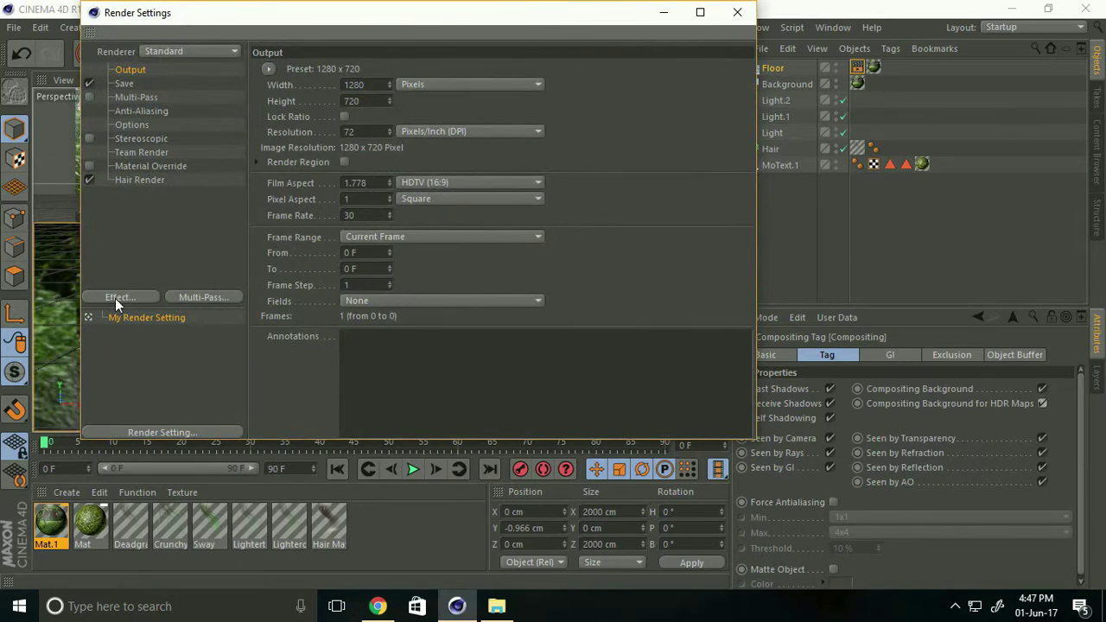
{"action": "left_click", "coordinate": [115, 297]}
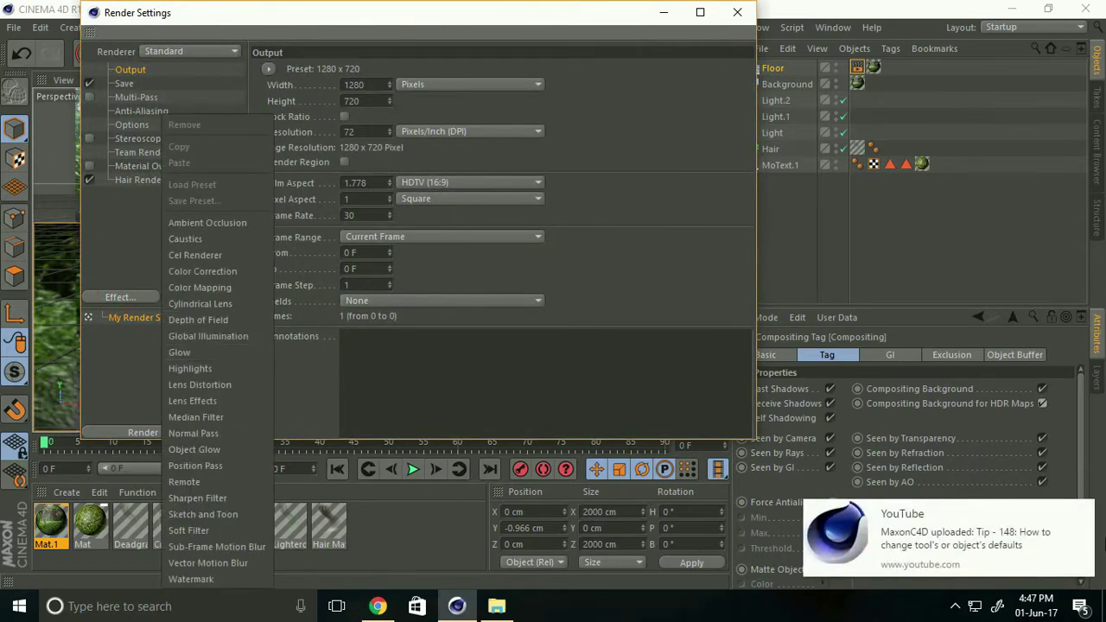
{"action": "left_click", "coordinate": [1085, 510]}
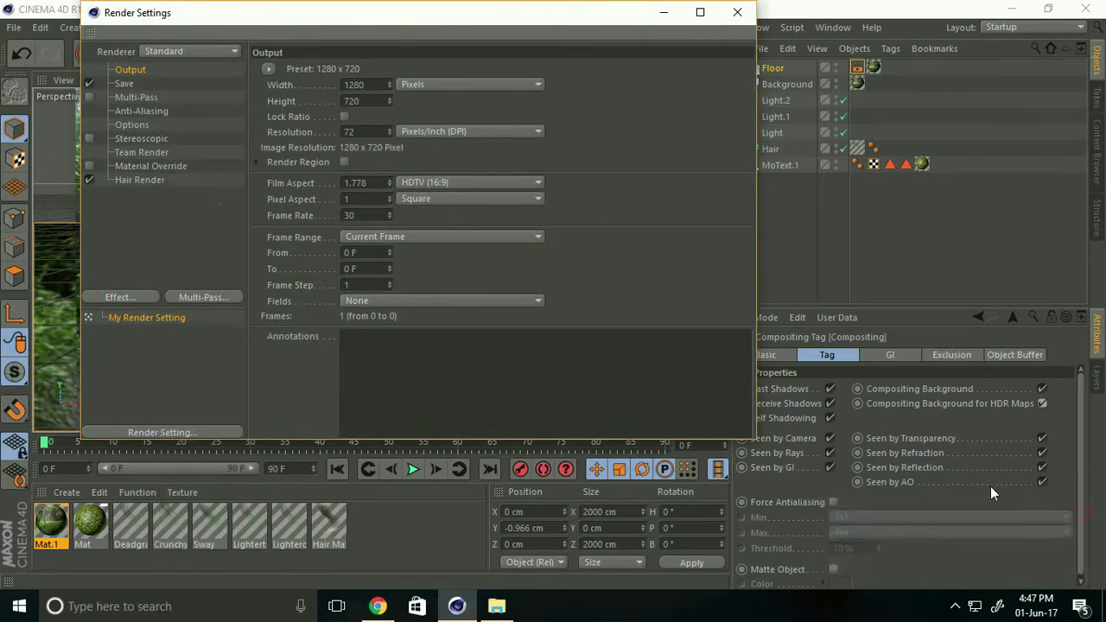
{"action": "left_click", "coordinate": [124, 298]}
{"action": "left_click", "coordinate": [194, 336]}
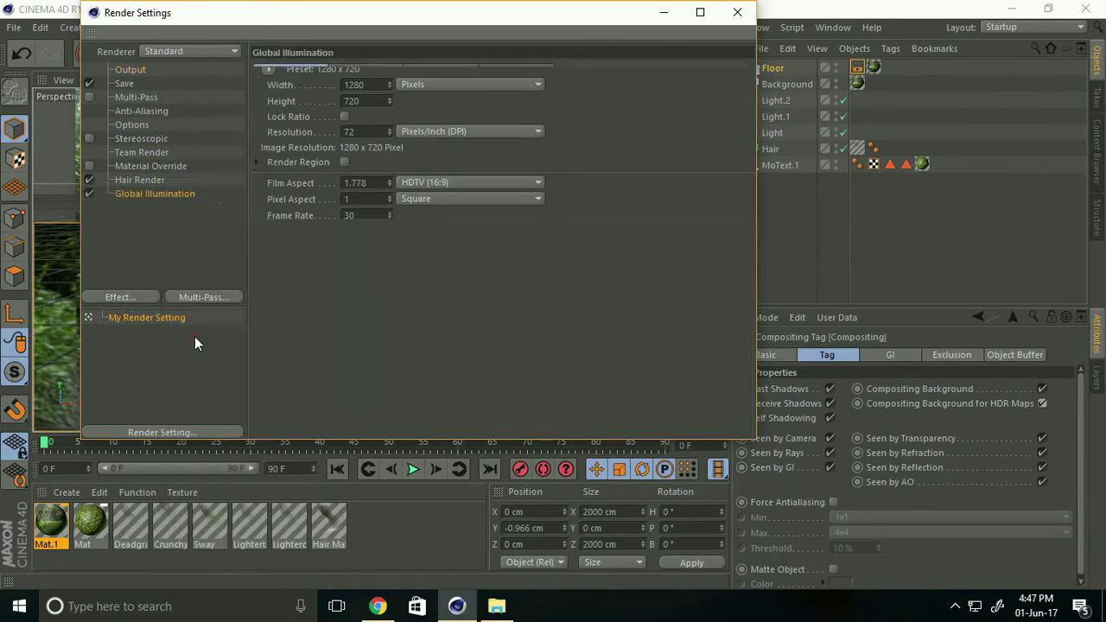
{"action": "left_click", "coordinate": [128, 300]}
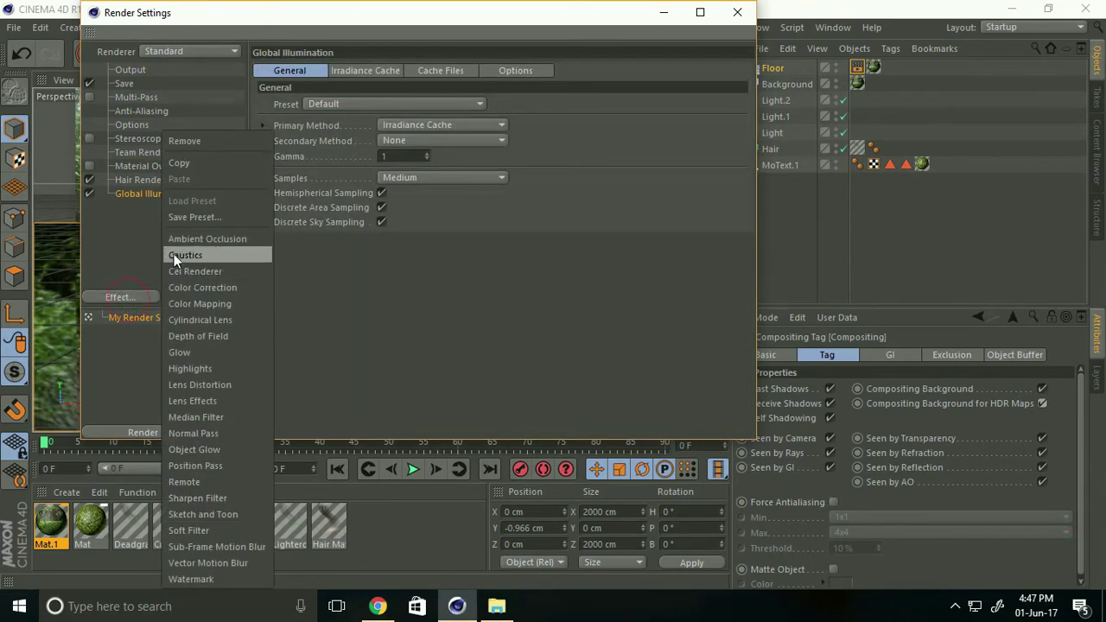
{"action": "left_click", "coordinate": [231, 239]}
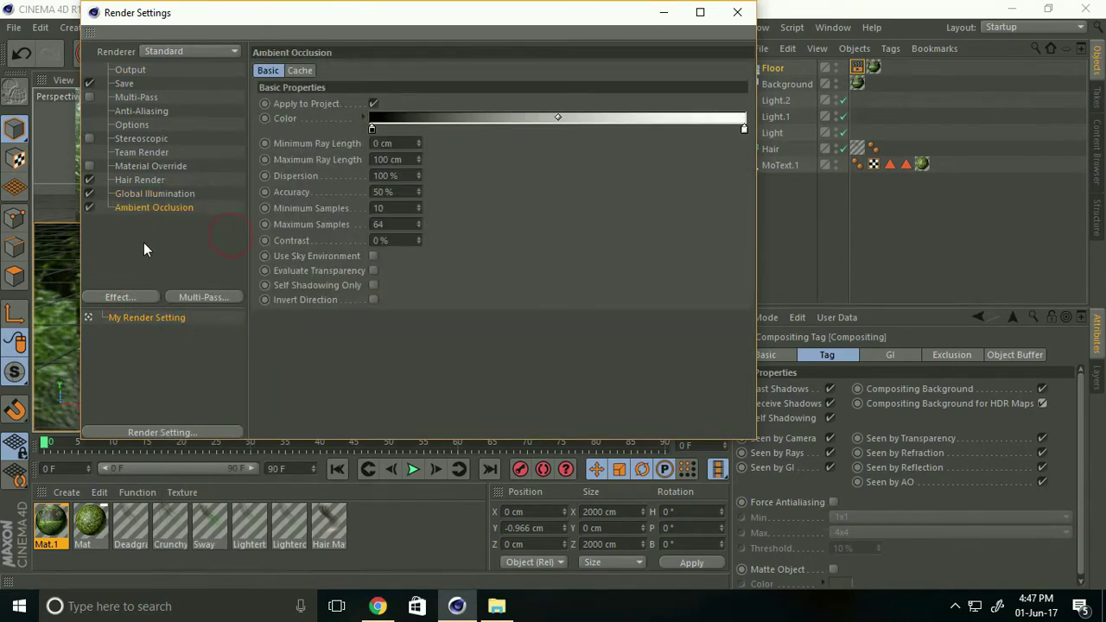
Step: Set Anti-Aliasing to Best and close the Render Settings
{"action": "left_click", "coordinate": [143, 111]}
{"action": "left_click", "coordinate": [391, 69]}
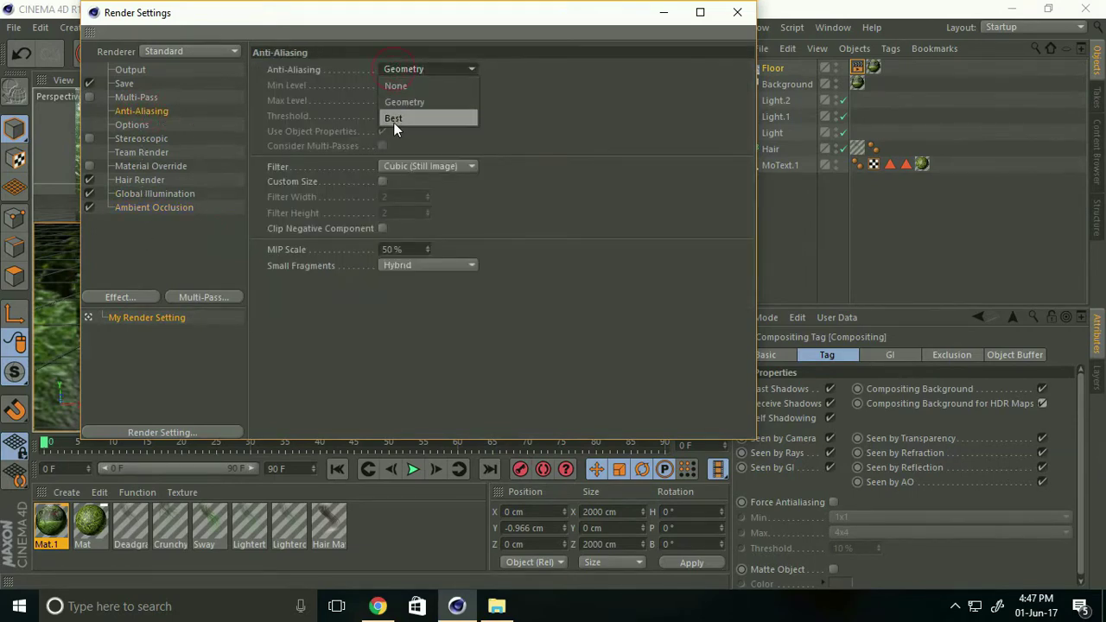
{"action": "left_click", "coordinate": [393, 119]}
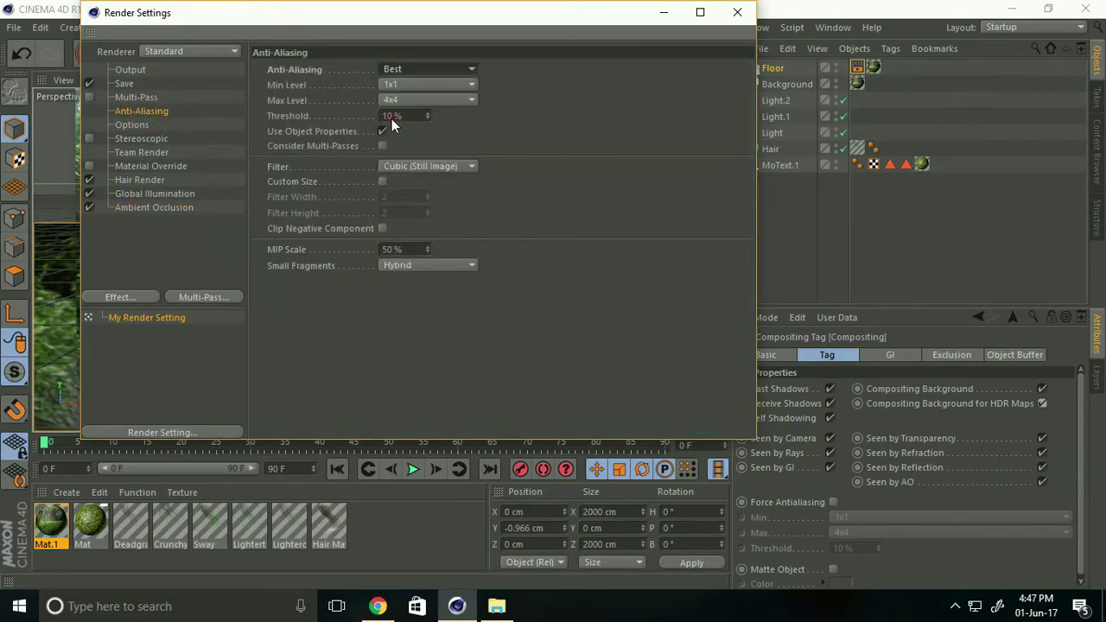
{"action": "left_click", "coordinate": [737, 12]}
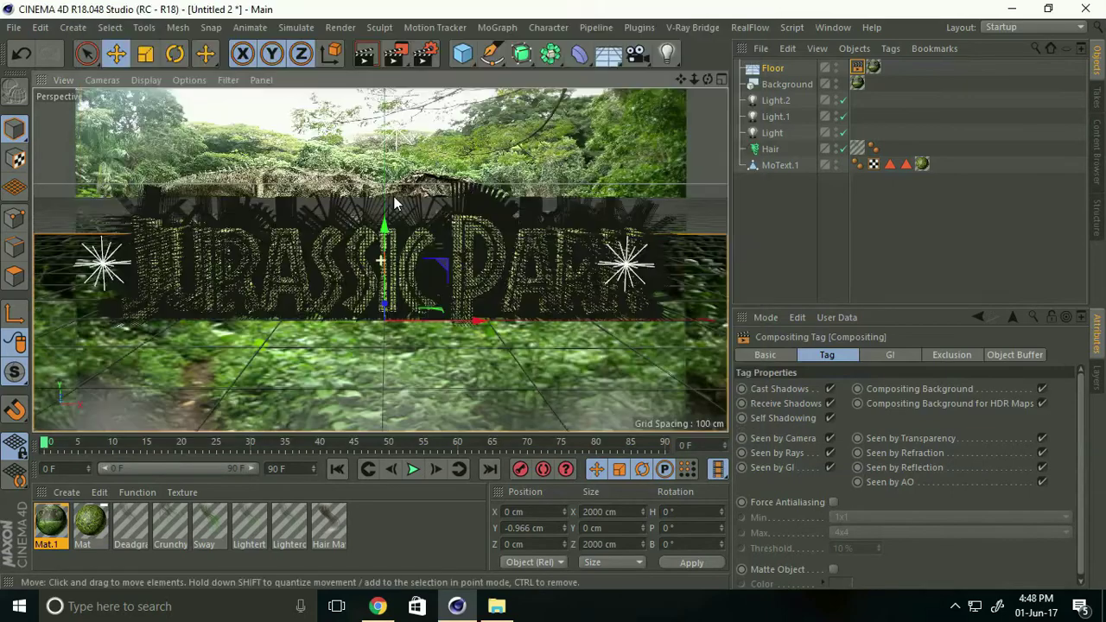
Step: Render the JURASSIC PARK scene to the Picture Viewer at 1280x720
{"action": "left_click", "coordinate": [394, 54]}
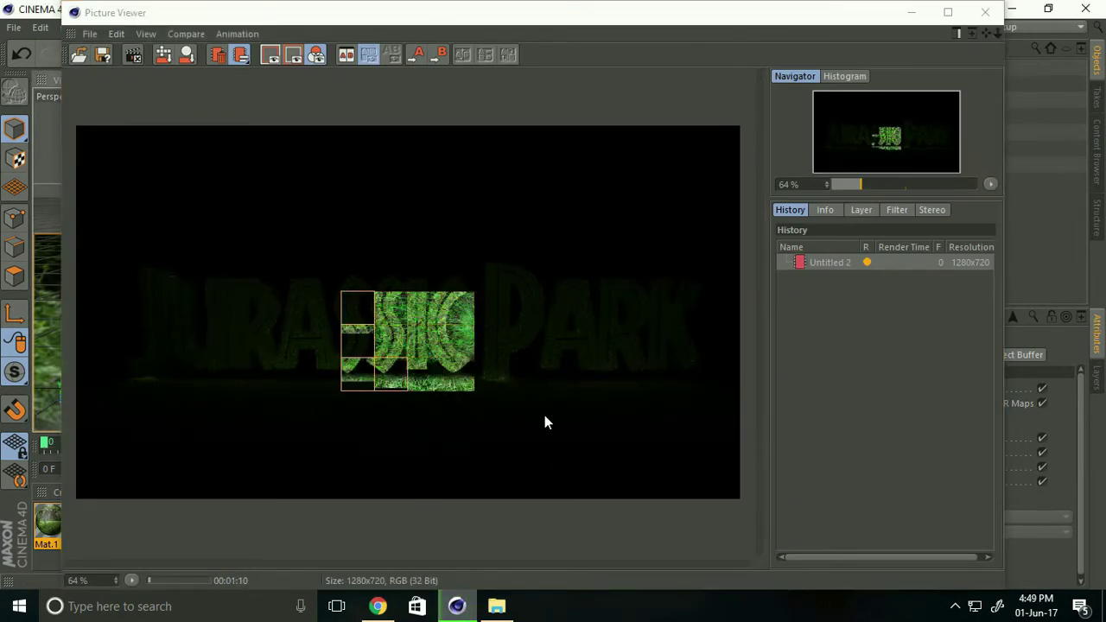